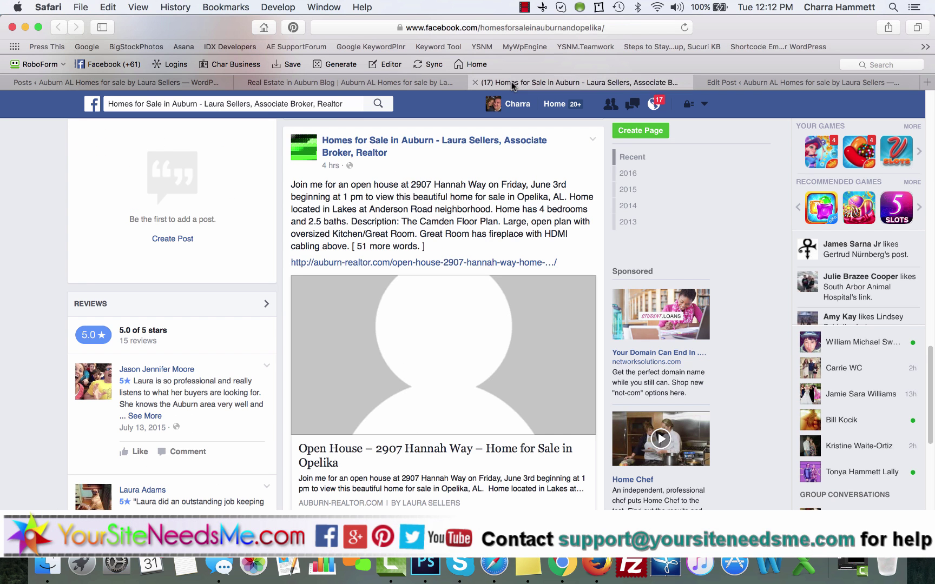
scroll(398, 233, up, 1)
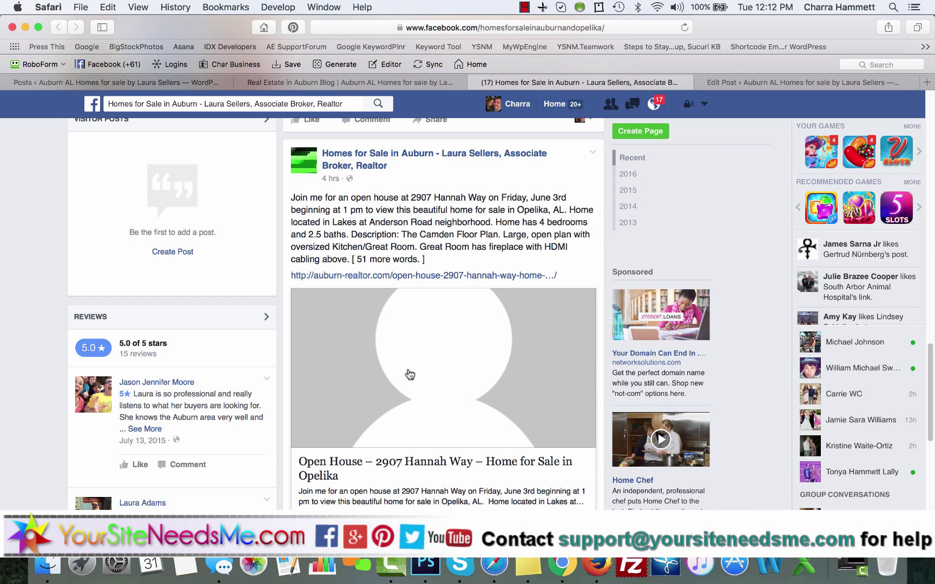
click(774, 85)
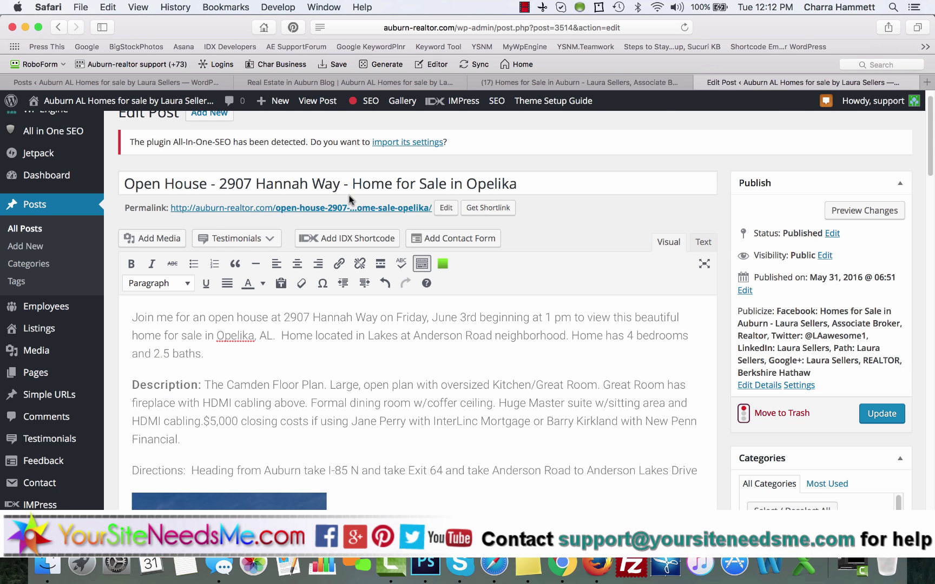
scroll(425, 278, down, 5)
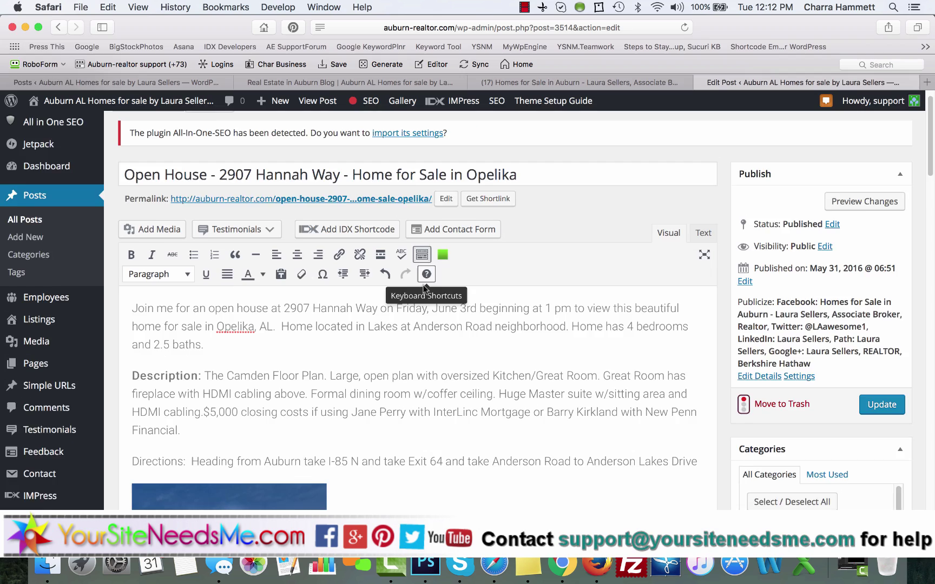
click(220, 352)
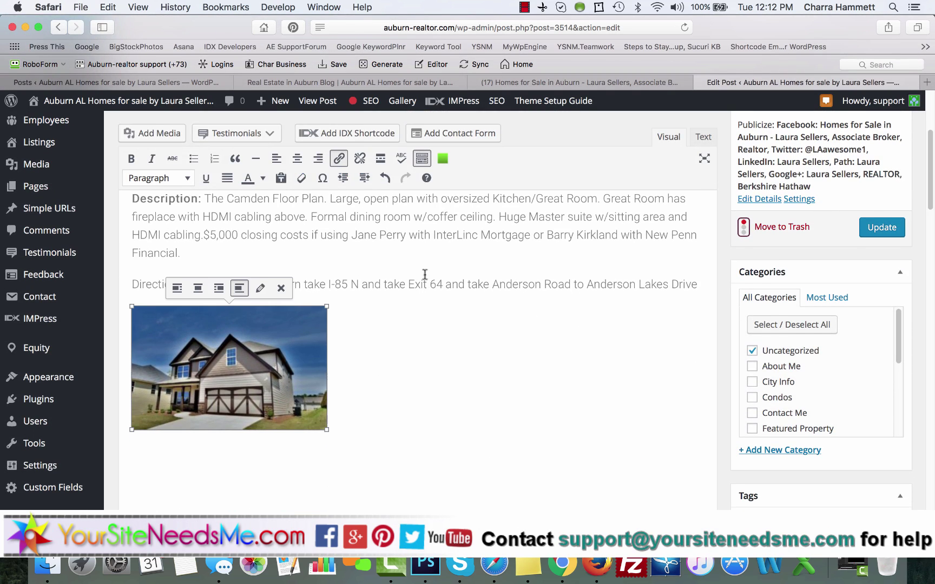
scroll(457, 271, up, 2)
scroll(457, 271, up, 3)
scroll(457, 271, down, 3)
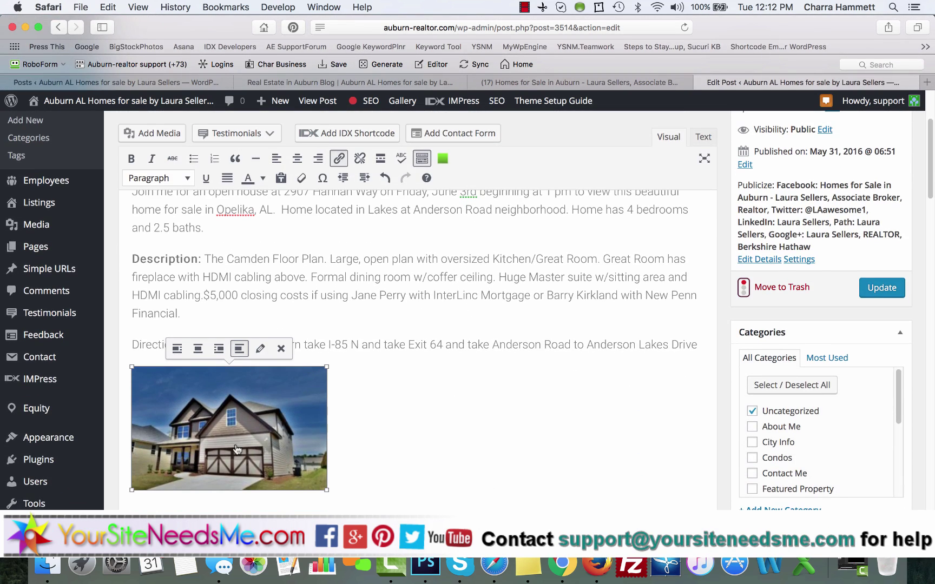
scroll(427, 327, up, 3)
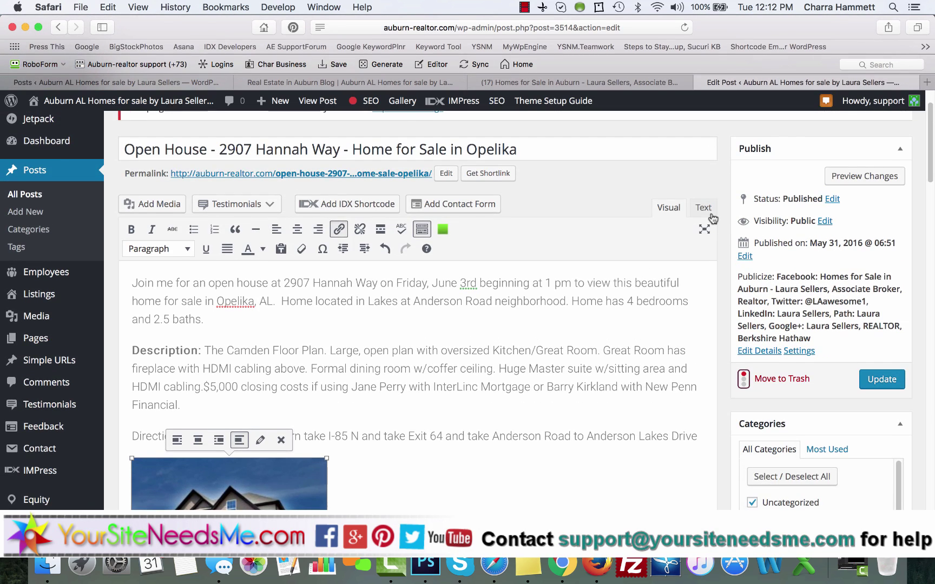
scroll(760, 380, down, 20)
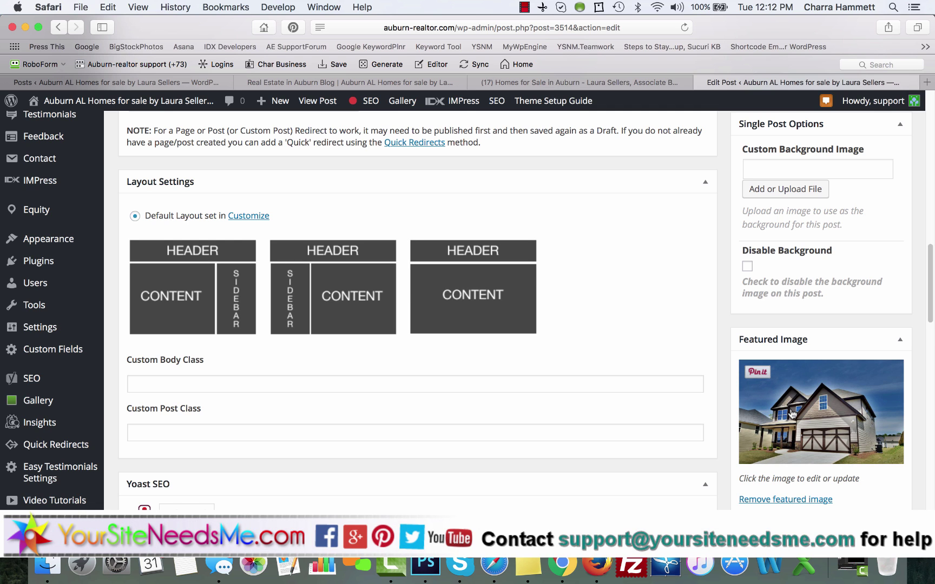
click(774, 416)
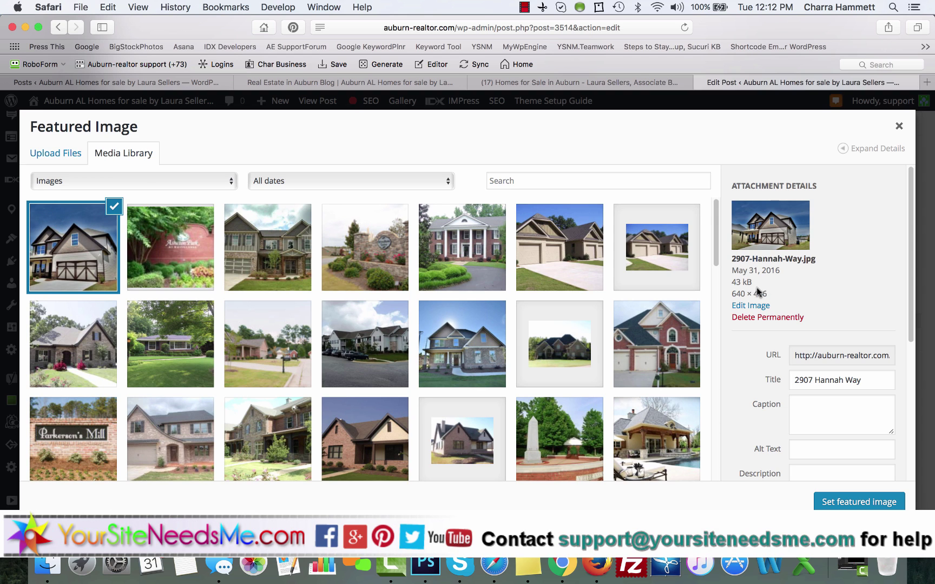
drag(770, 297, 733, 294)
click(900, 128)
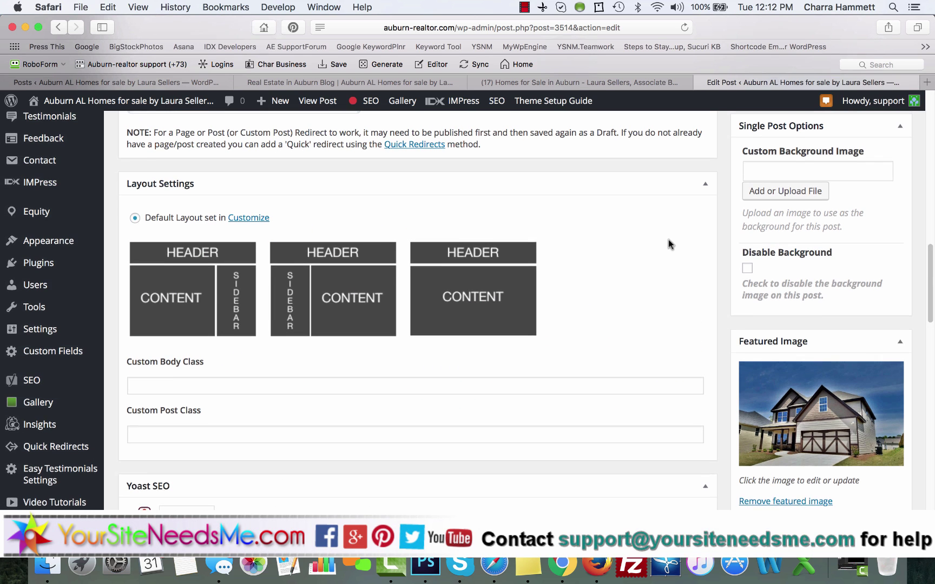
click(597, 82)
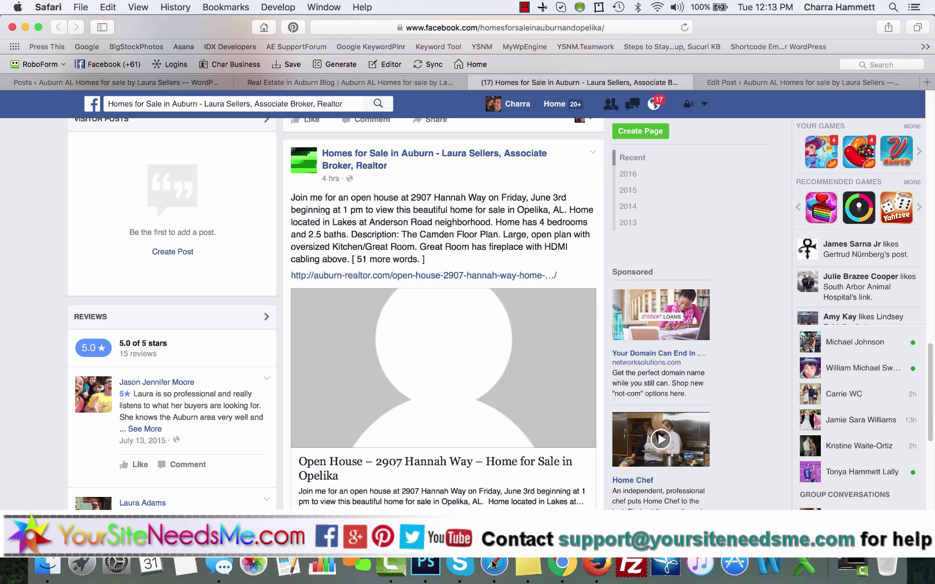
Step: Copy the whole house photo into the 1200 × 635 Facebook Graphic as Layer 1
click(426, 564)
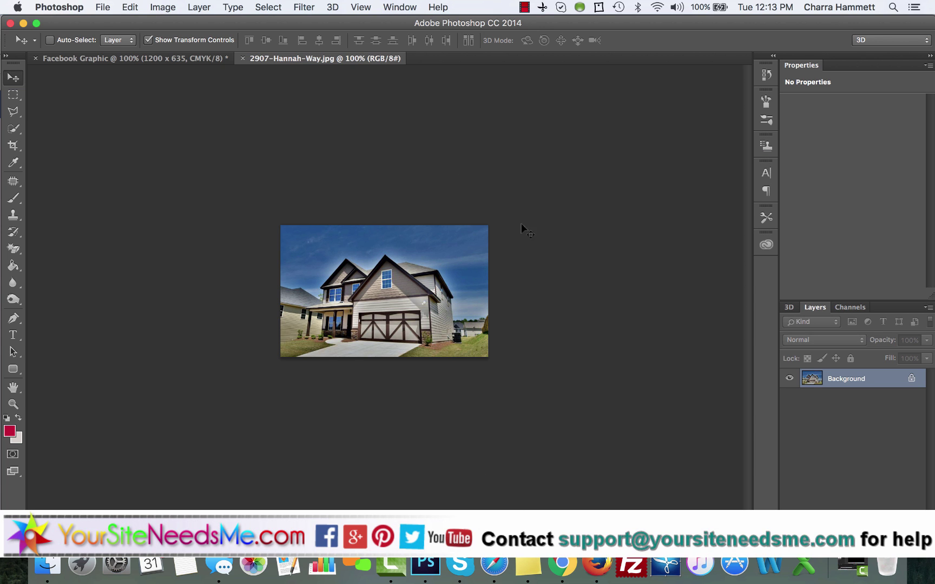
click(133, 58)
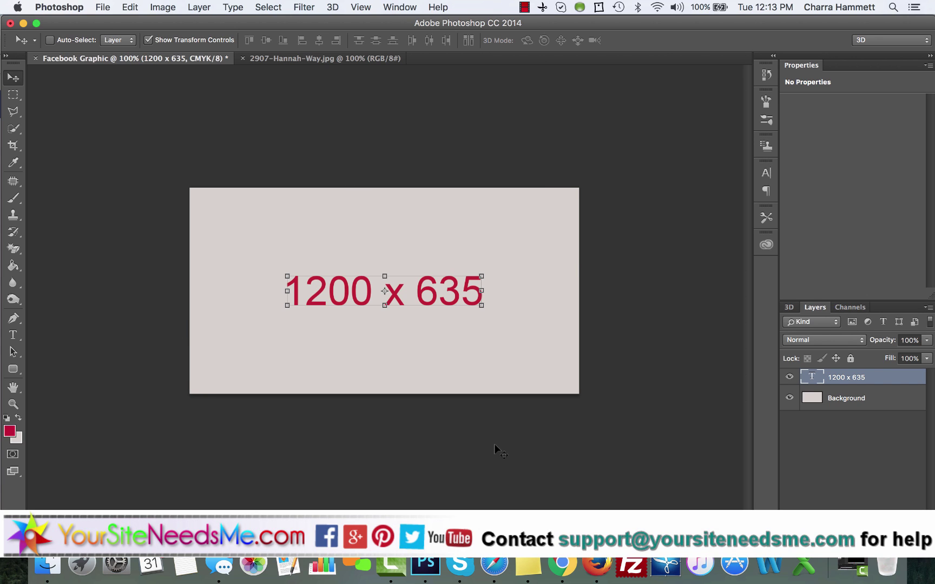
click(283, 57)
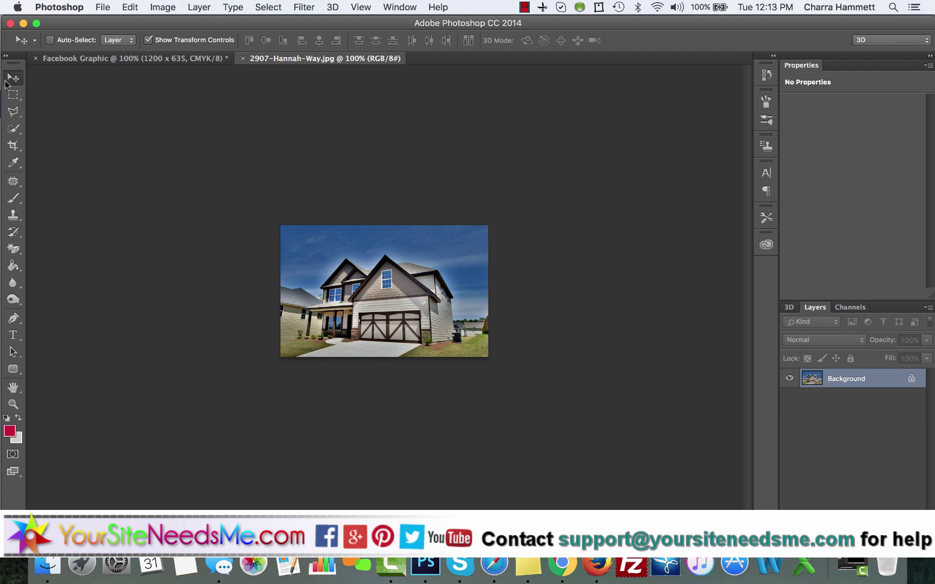
click(13, 94)
key(super+a)
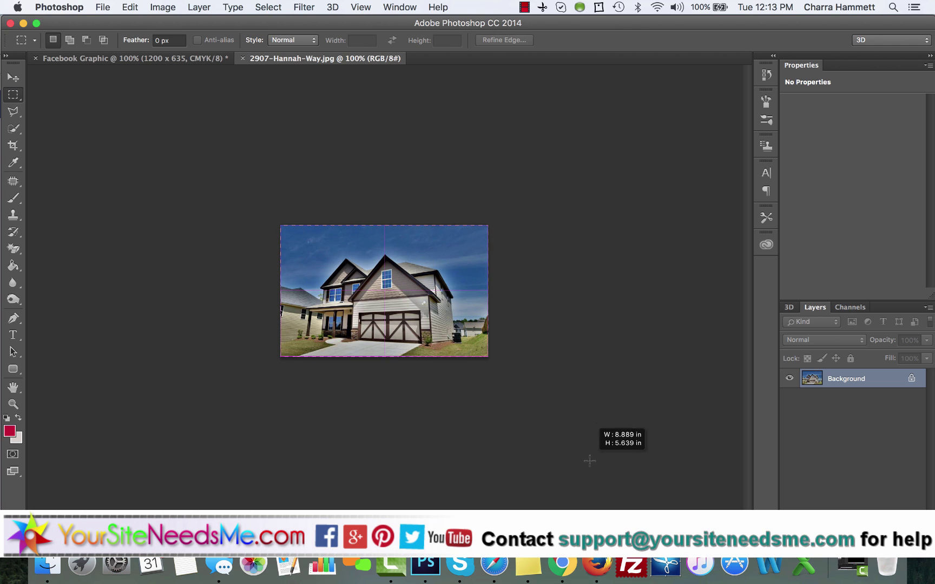
click(143, 60)
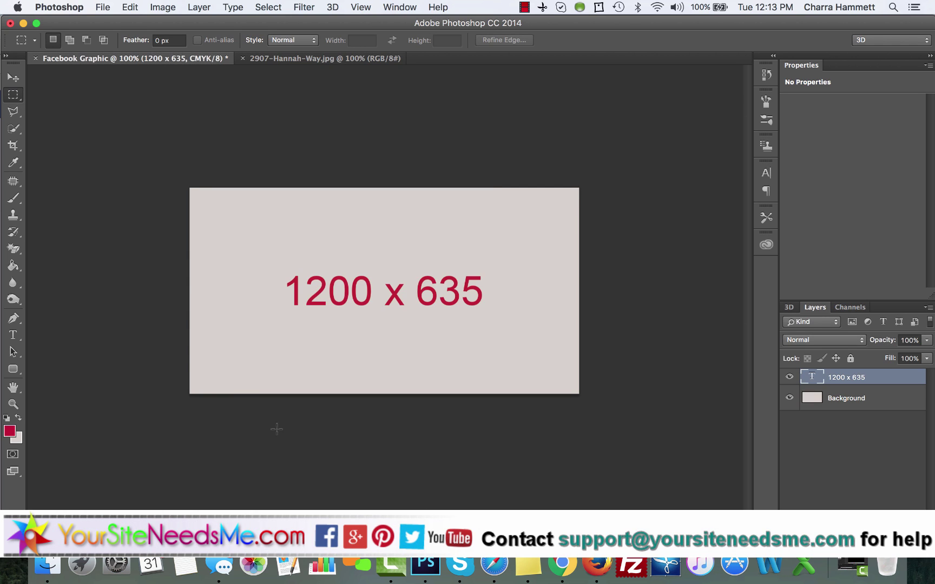
key(super+v)
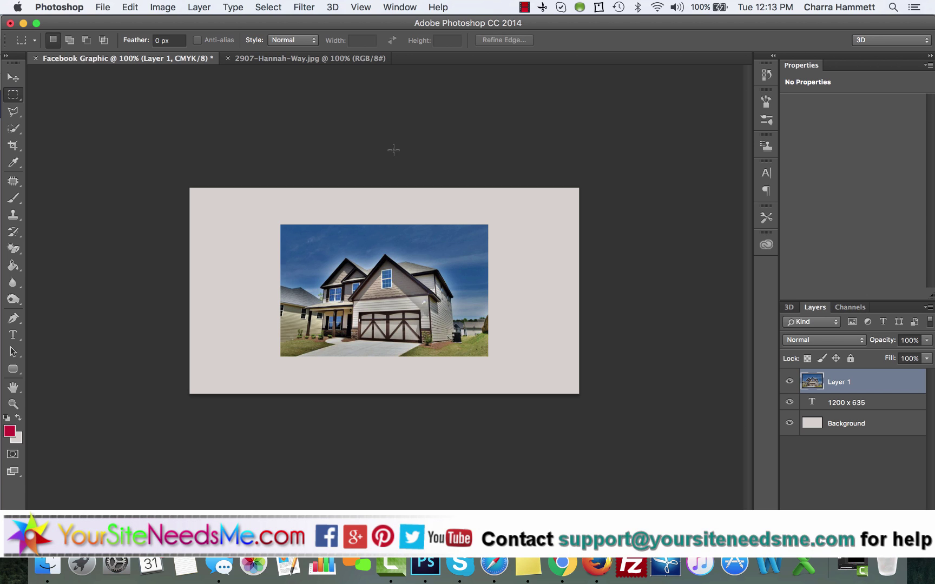
click(305, 60)
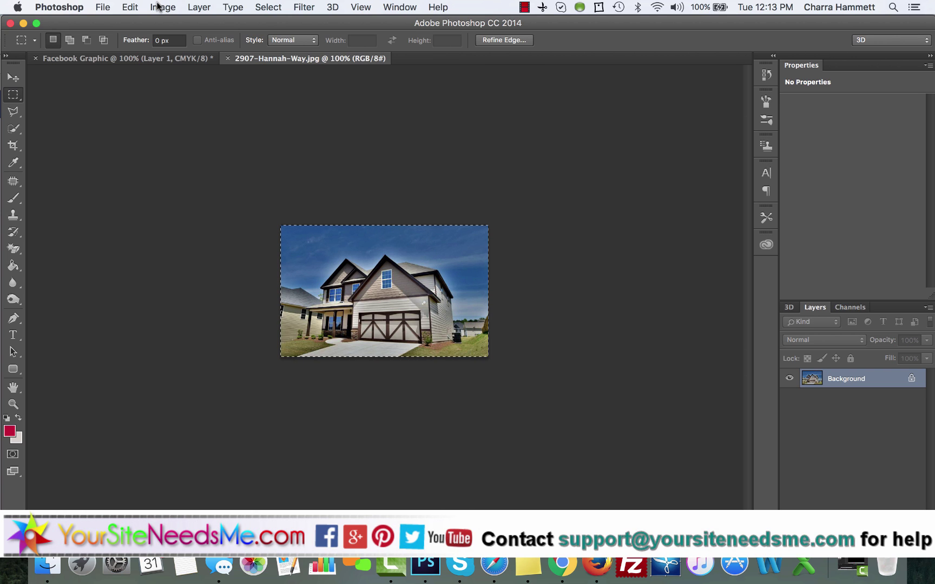
click(158, 6)
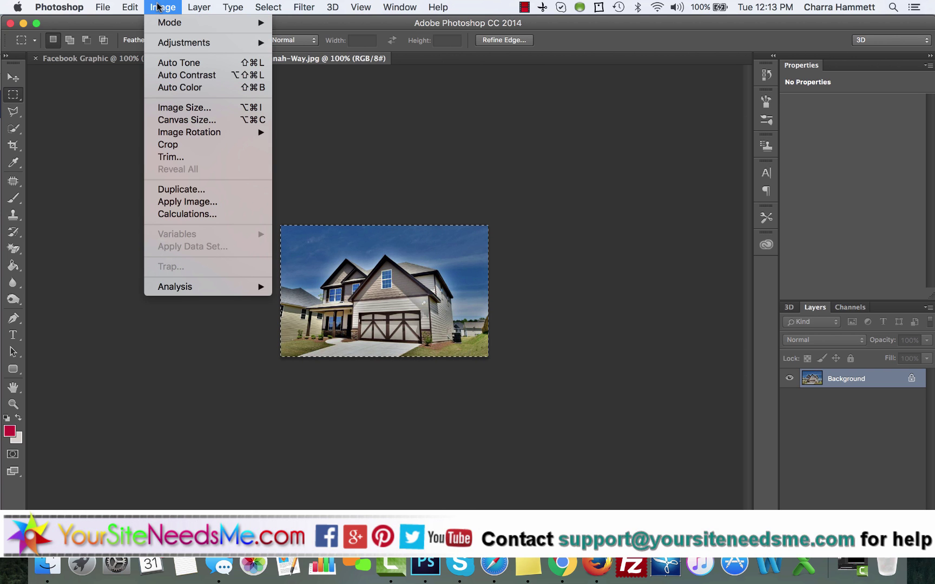
click(176, 108)
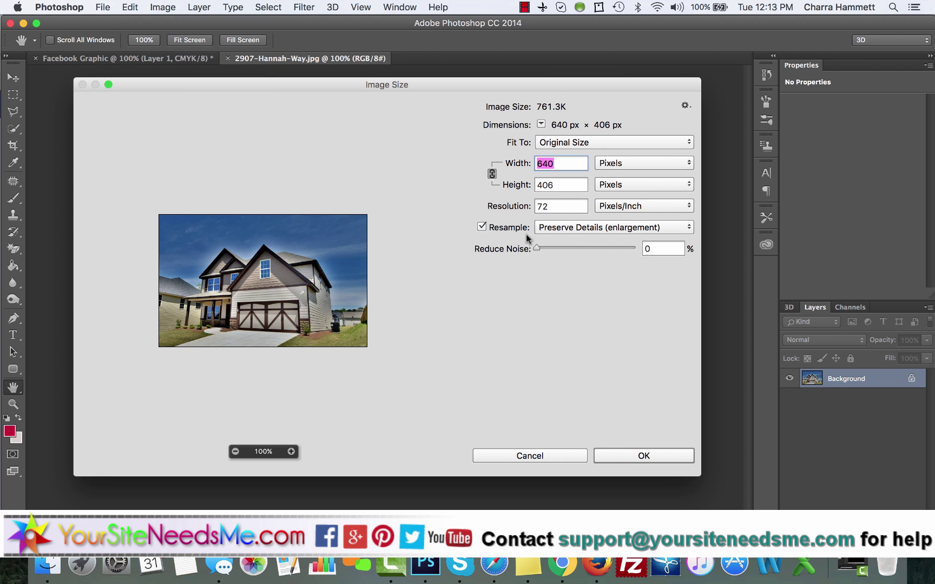
text(1200)
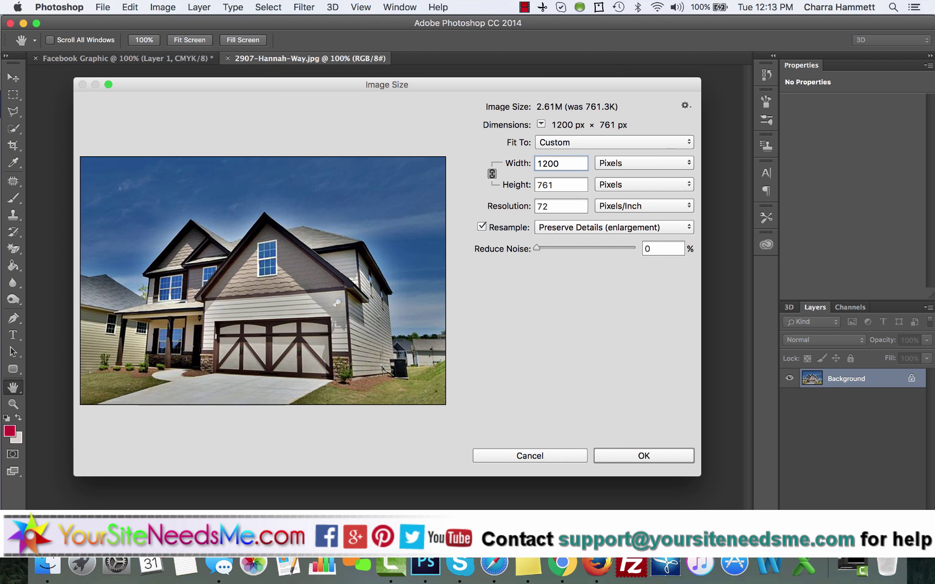
key(super+z)
double_click(556, 205)
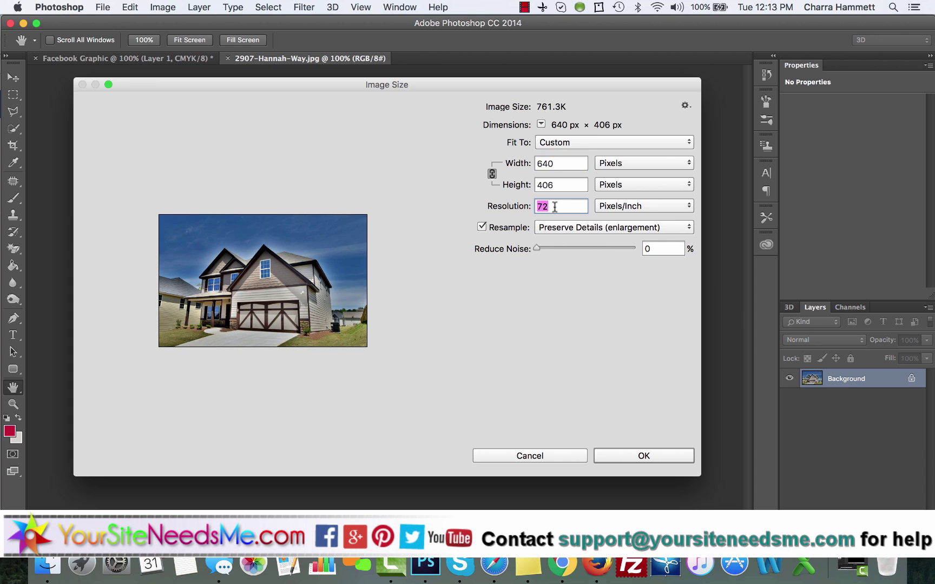
text(300)
key(shift+Tab)
key(shift+Tab)
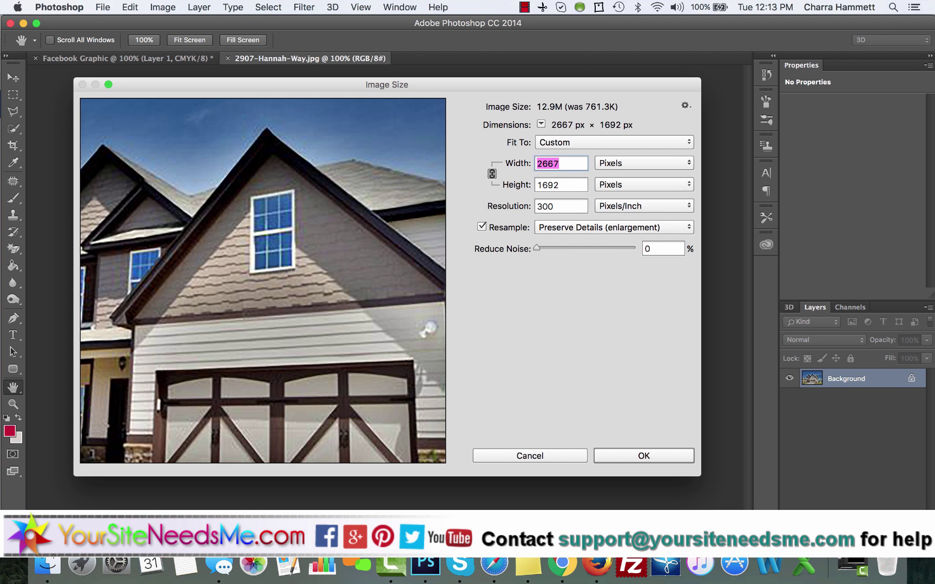
text(1200)
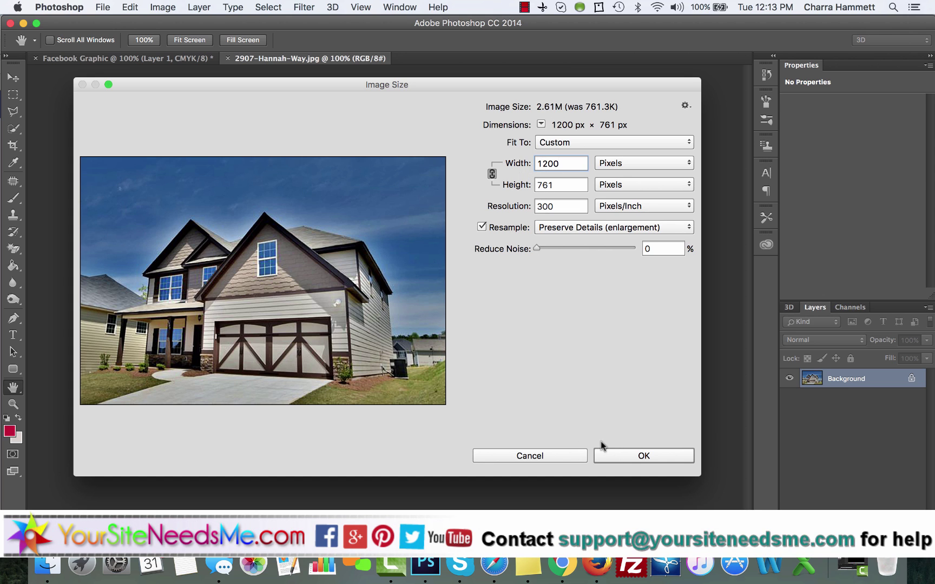
click(629, 457)
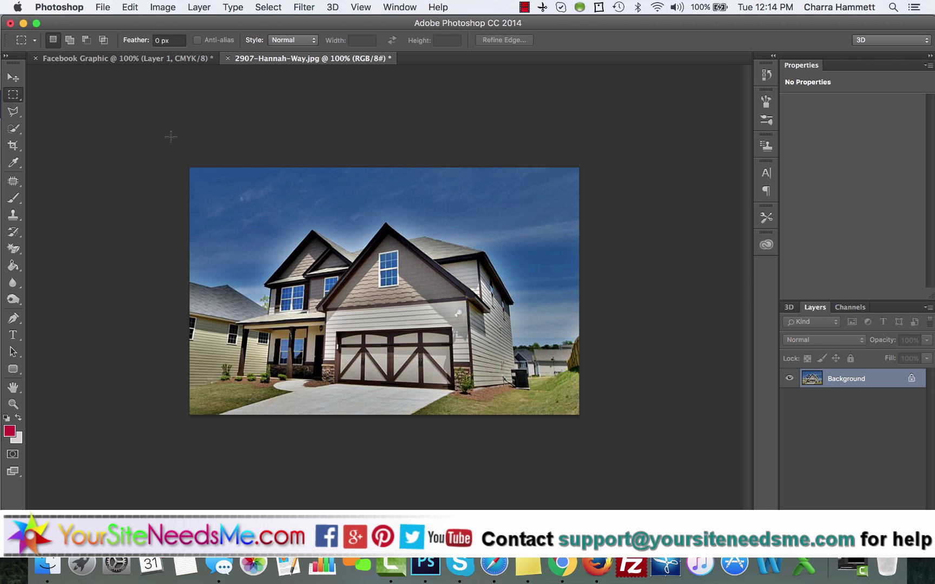
Step: Paste the resized house photo into the Facebook Graphic as a new layer and nudge it upward
drag(171, 137, 712, 485)
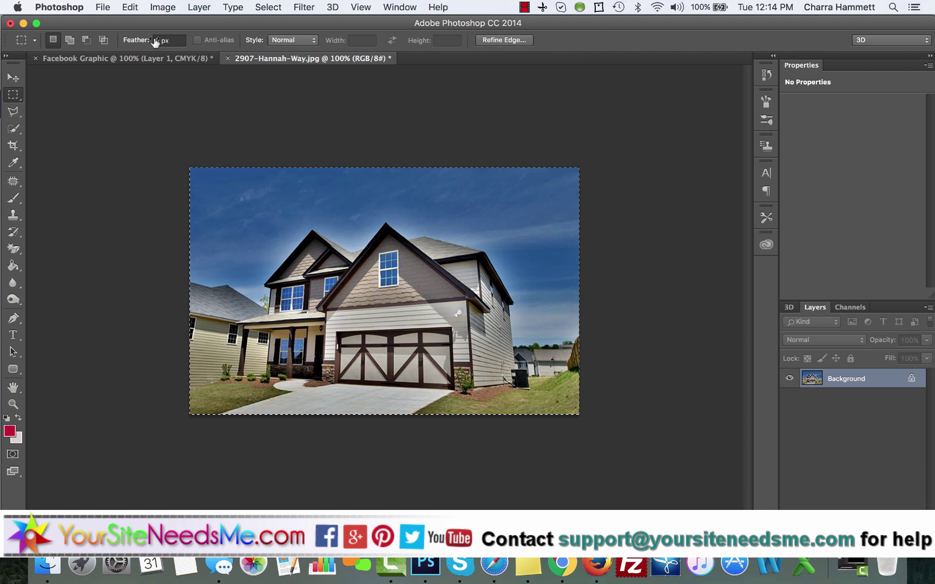
key(super+c)
click(107, 60)
key(super+v)
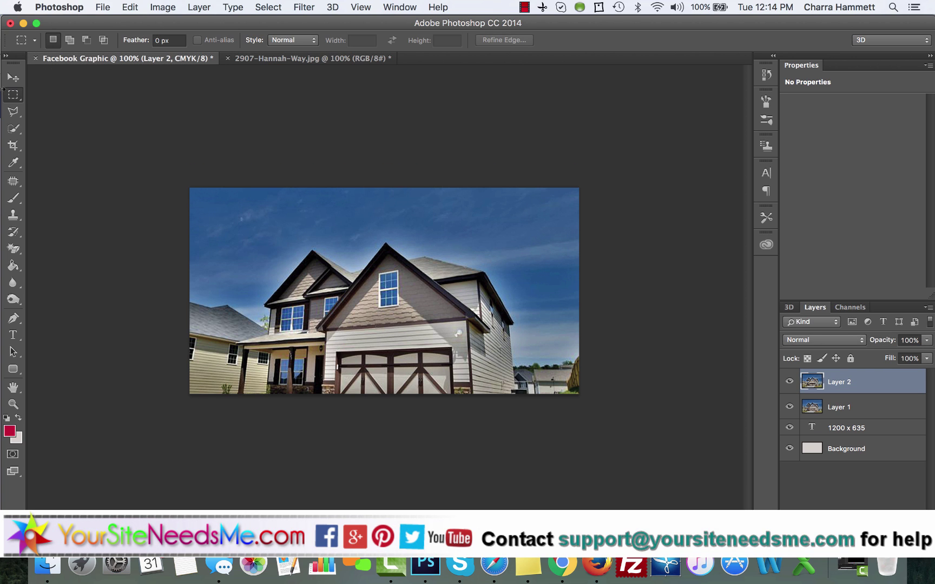
click(14, 78)
drag(502, 298, 503, 265)
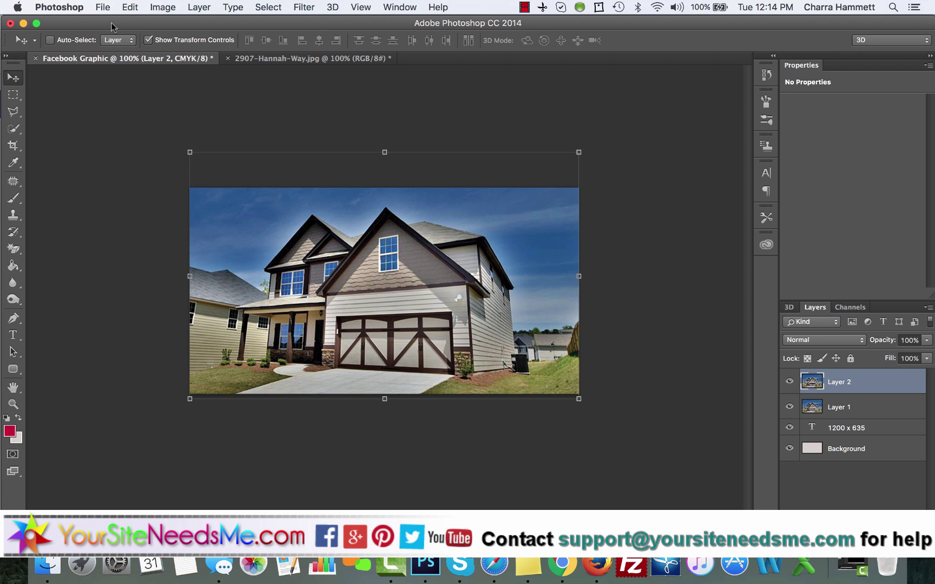
click(103, 8)
click(301, 102)
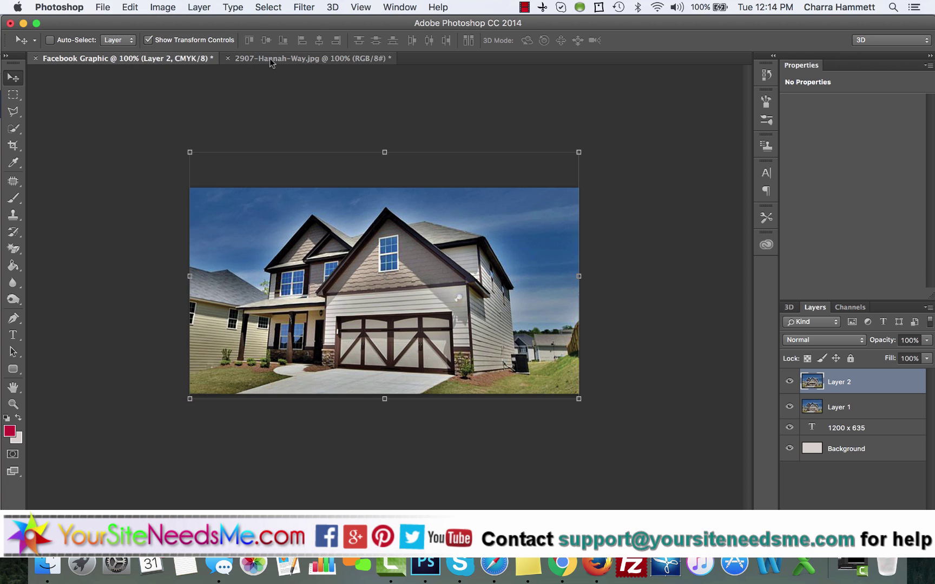
click(270, 59)
click(228, 58)
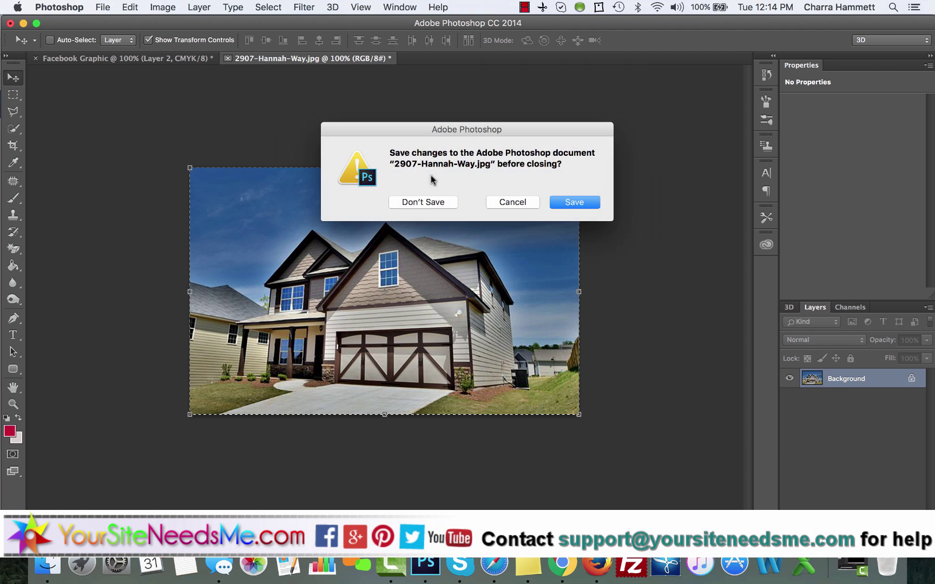
click(438, 203)
click(100, 8)
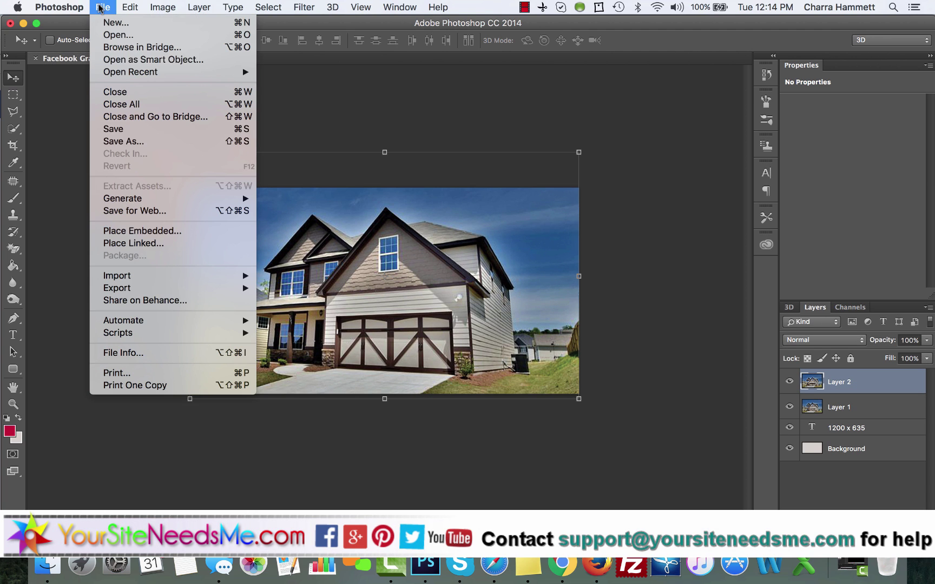
click(128, 144)
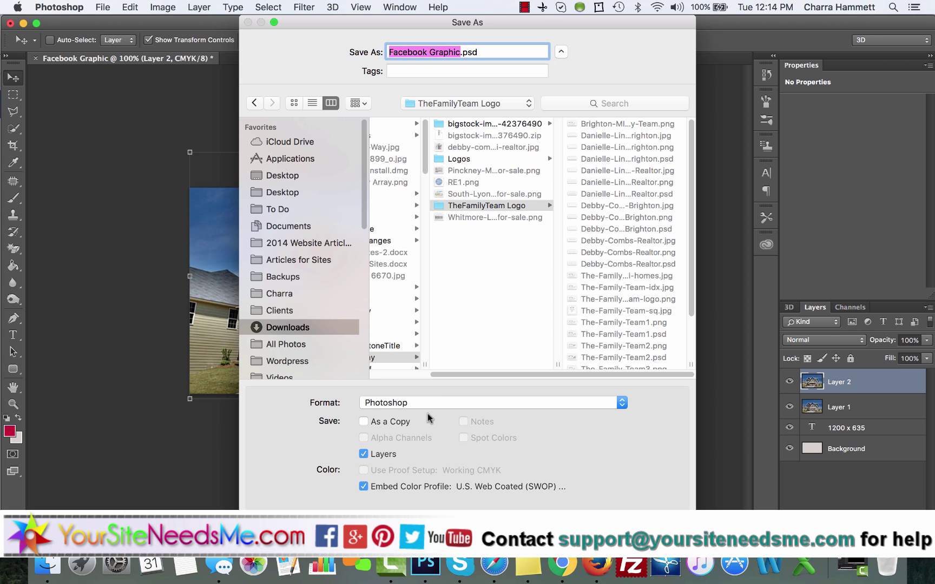
click(425, 405)
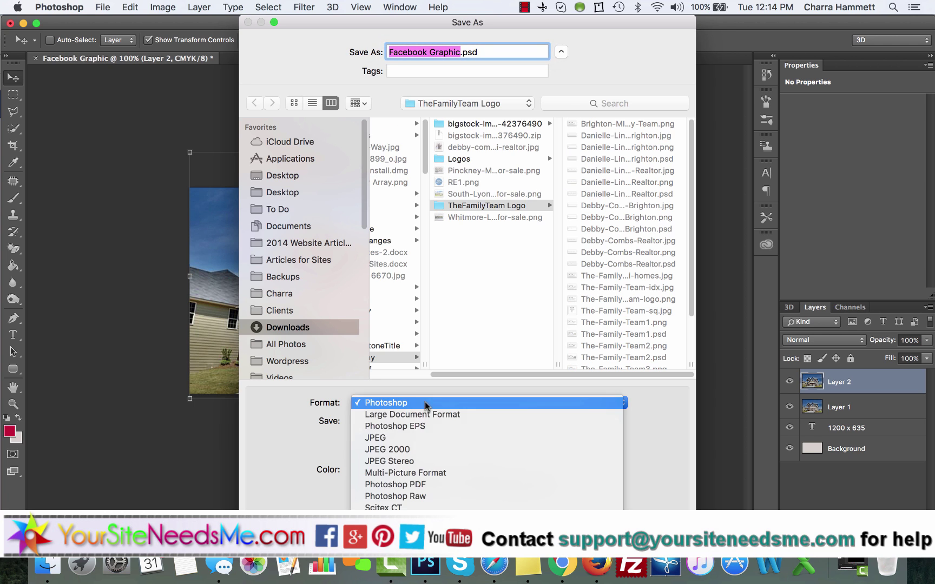
click(418, 442)
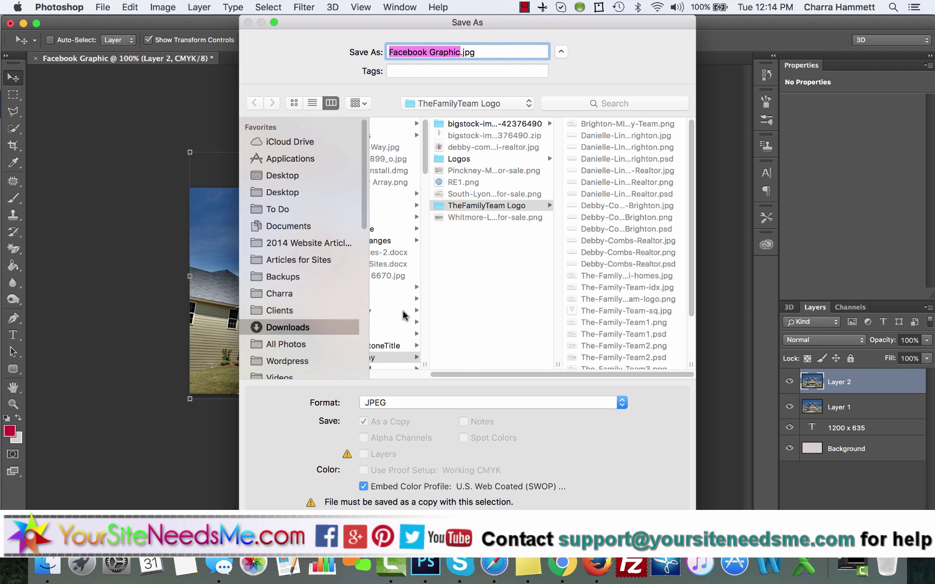
scroll(403, 315, left, 3)
scroll(403, 315, right, 2)
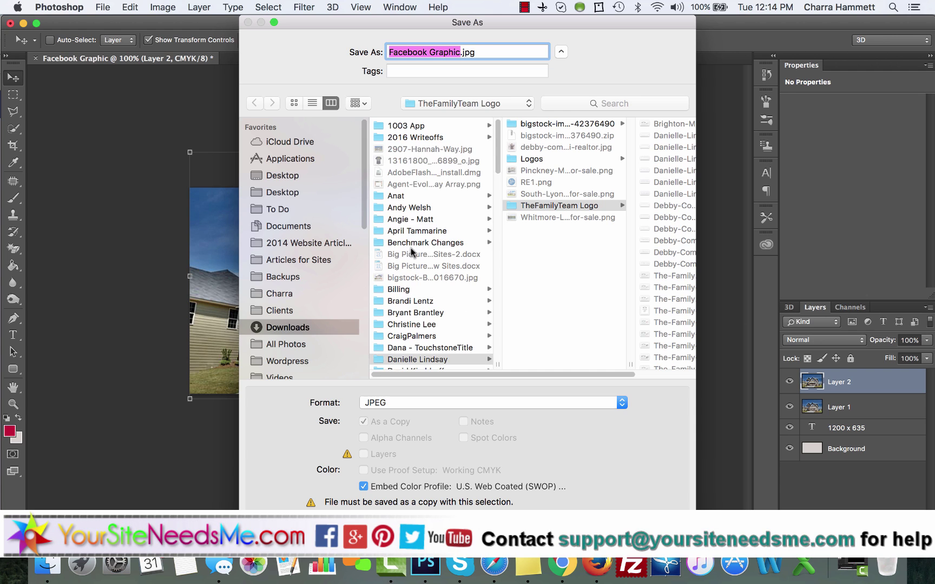
click(405, 147)
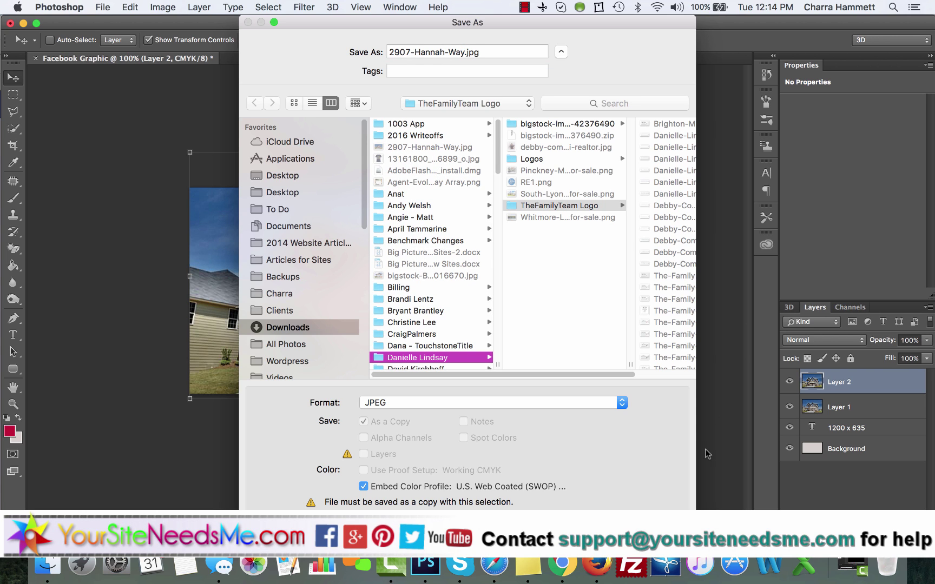
key(Return)
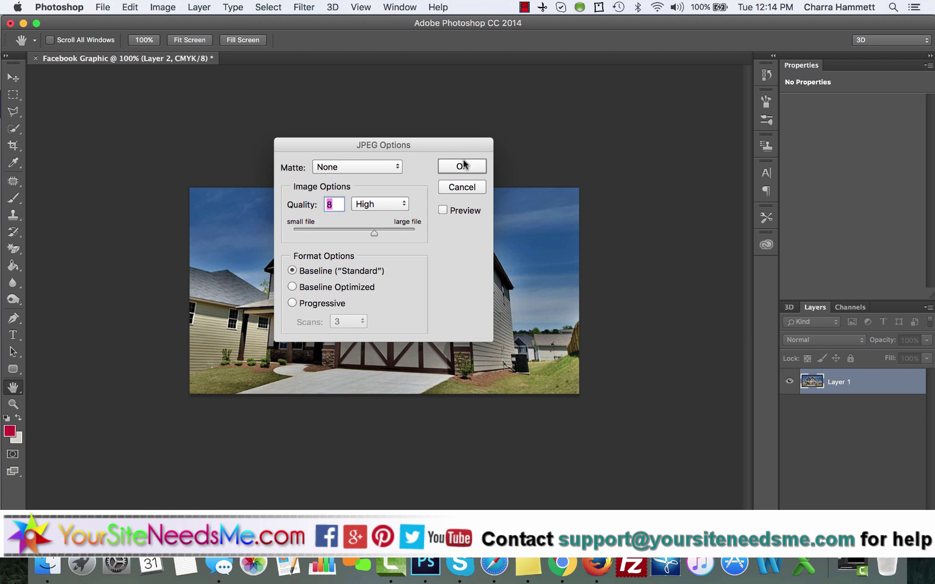
click(468, 168)
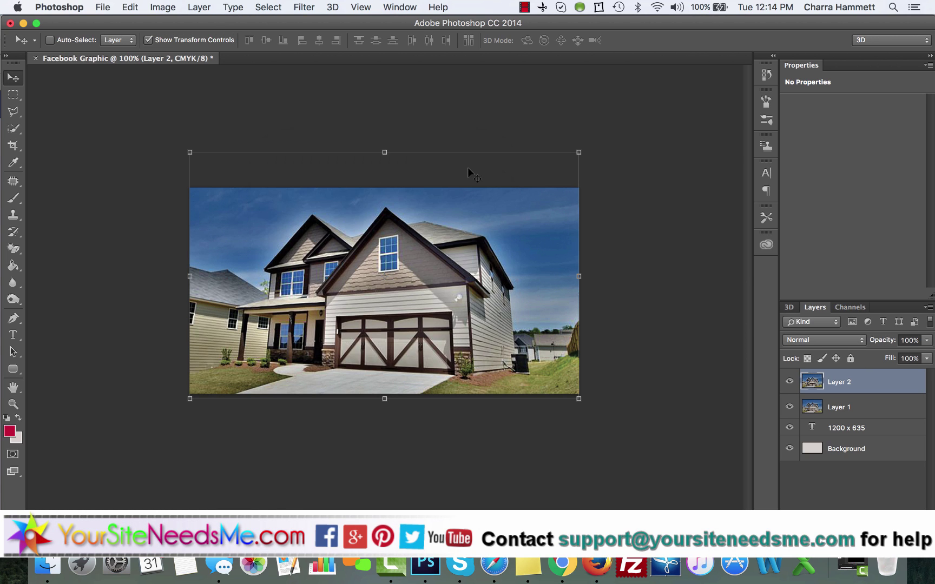
Step: In the WordPress post editor, remove the old featured image and open the featured image picker
click(498, 568)
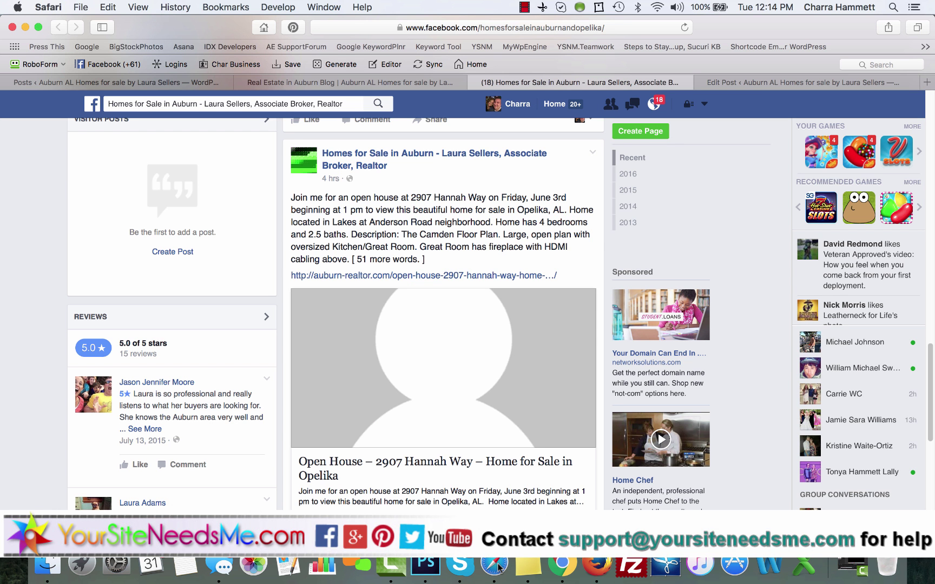
click(761, 83)
scroll(785, 432, down, 5)
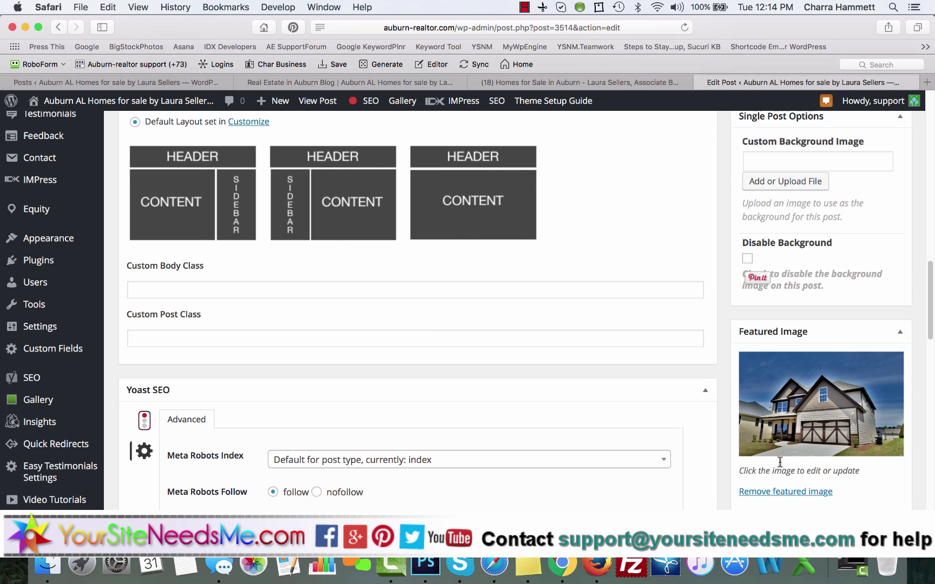
click(777, 492)
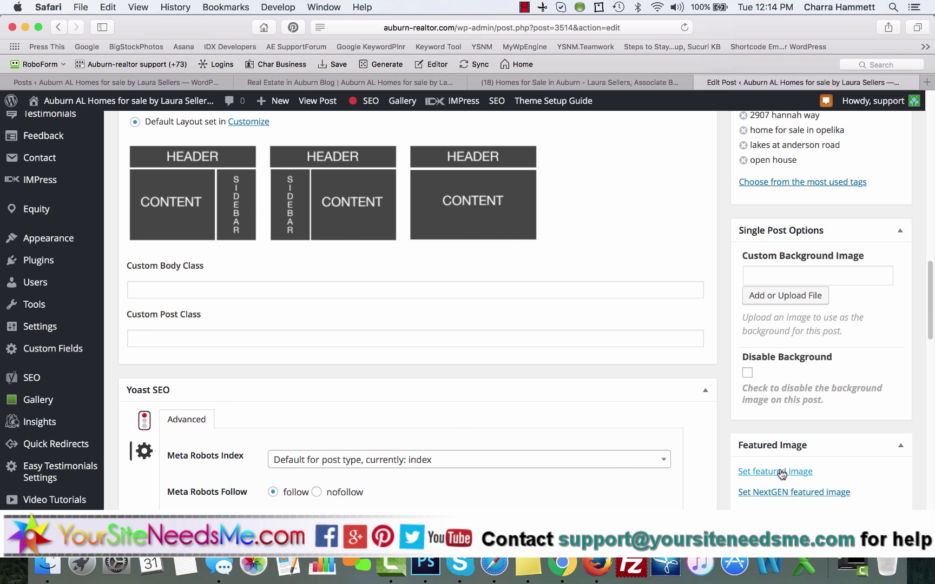
click(776, 472)
click(68, 154)
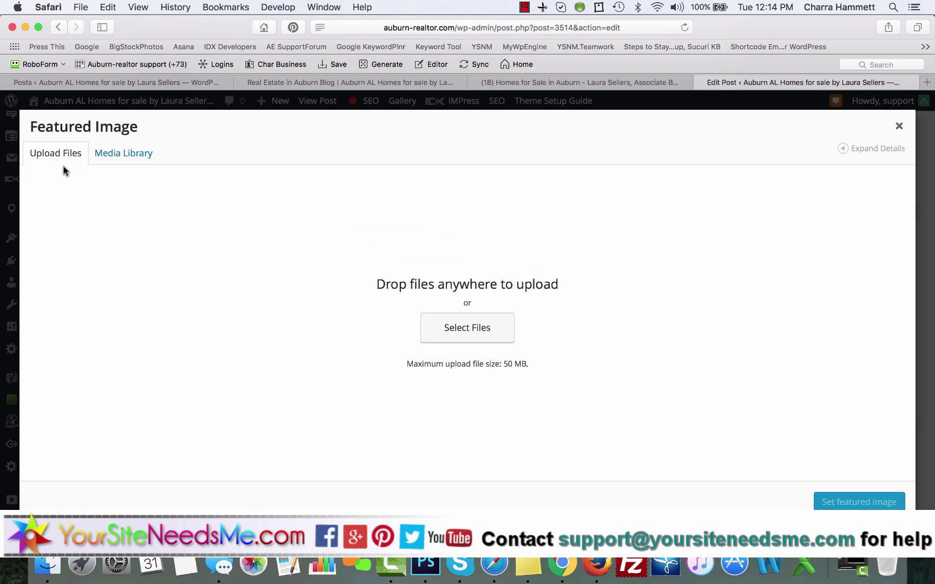
click(437, 339)
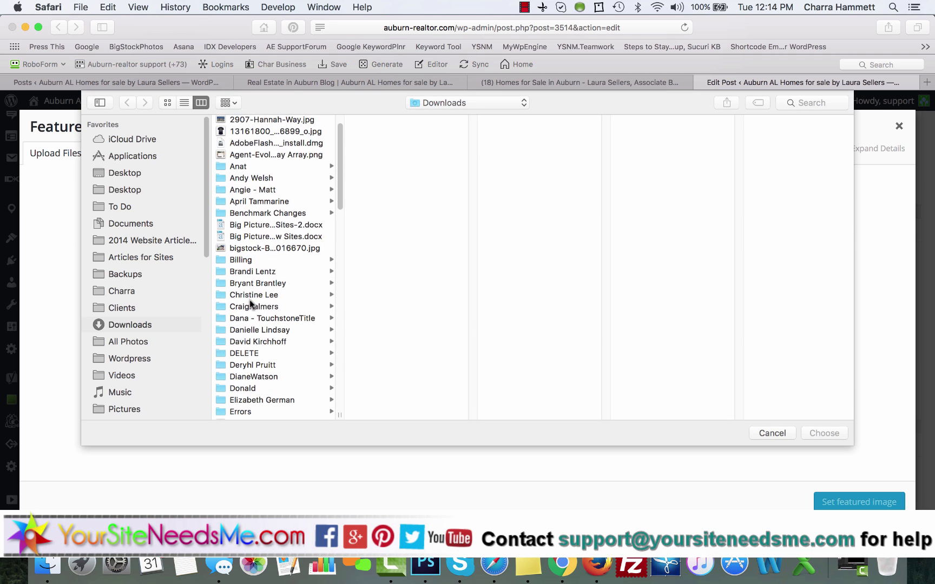
double_click(255, 121)
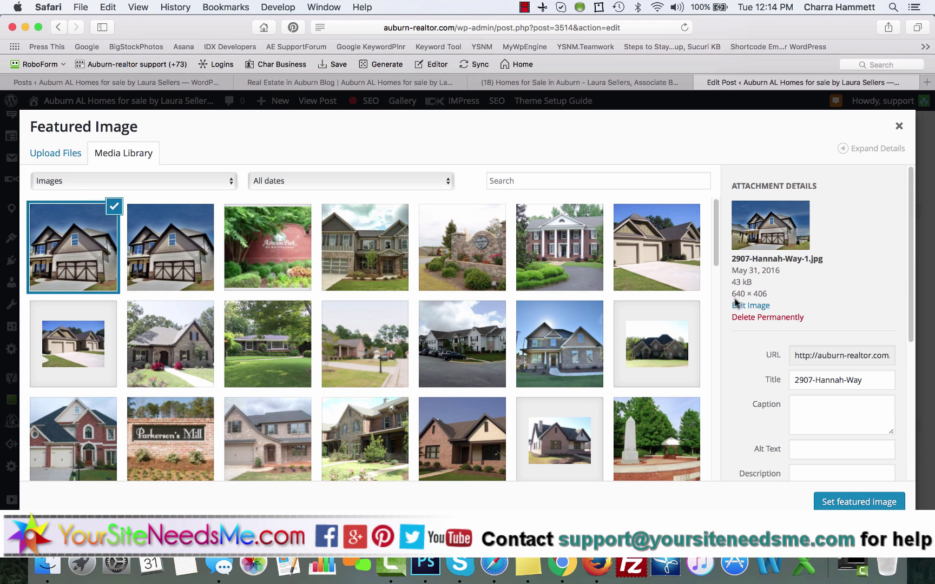
click(160, 292)
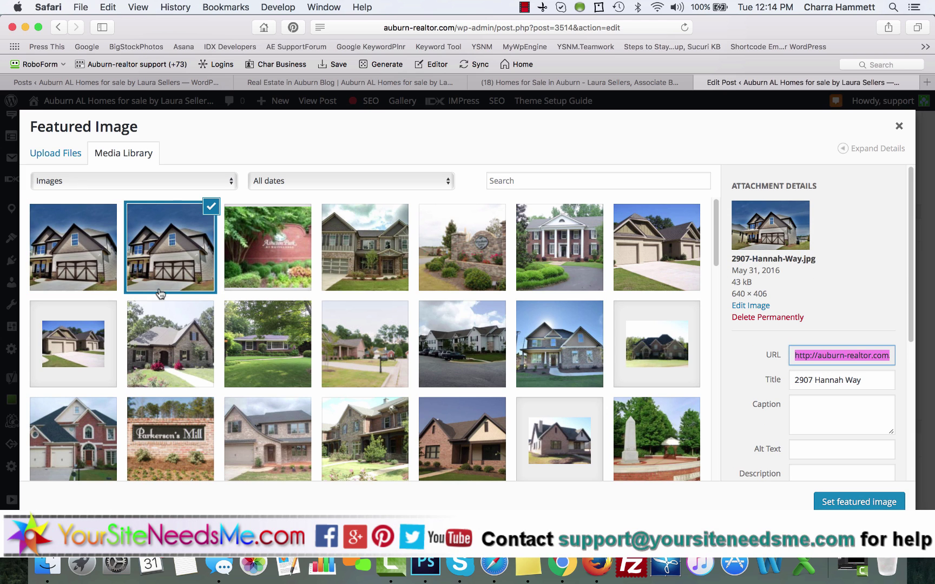
click(74, 249)
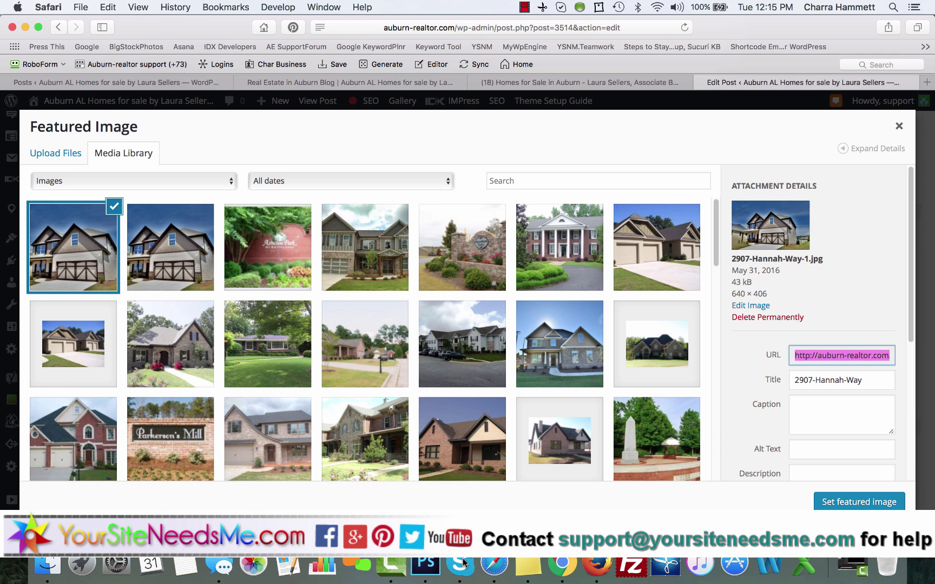
click(427, 566)
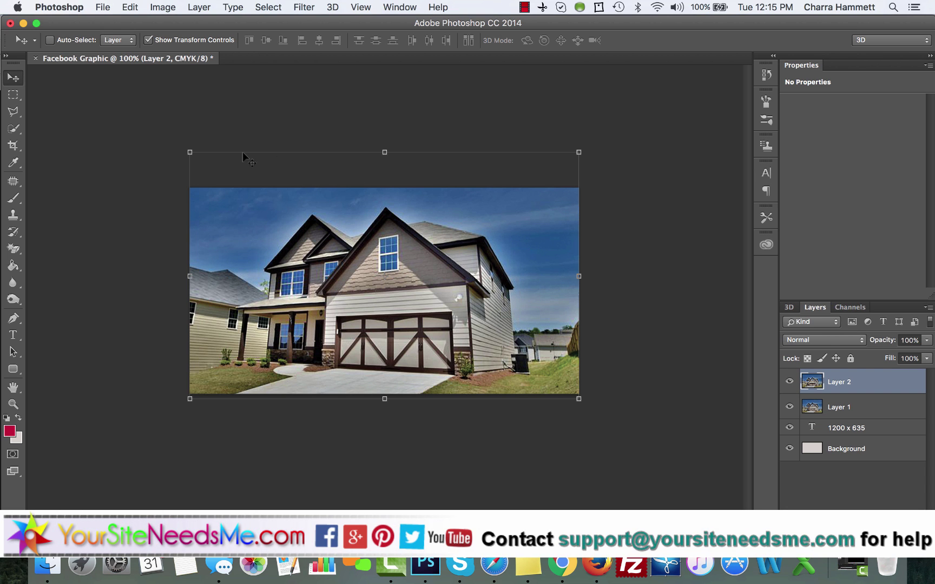
click(104, 7)
click(127, 142)
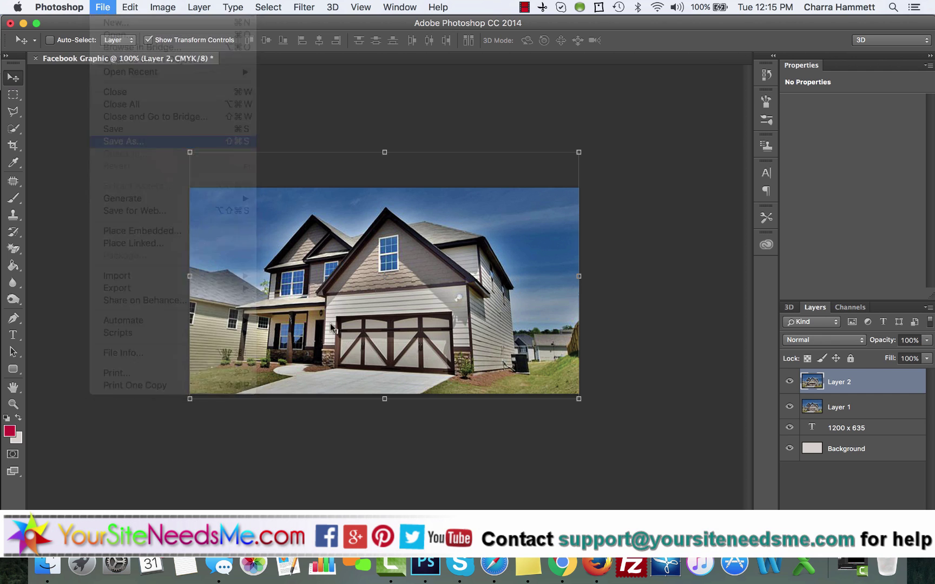
click(425, 405)
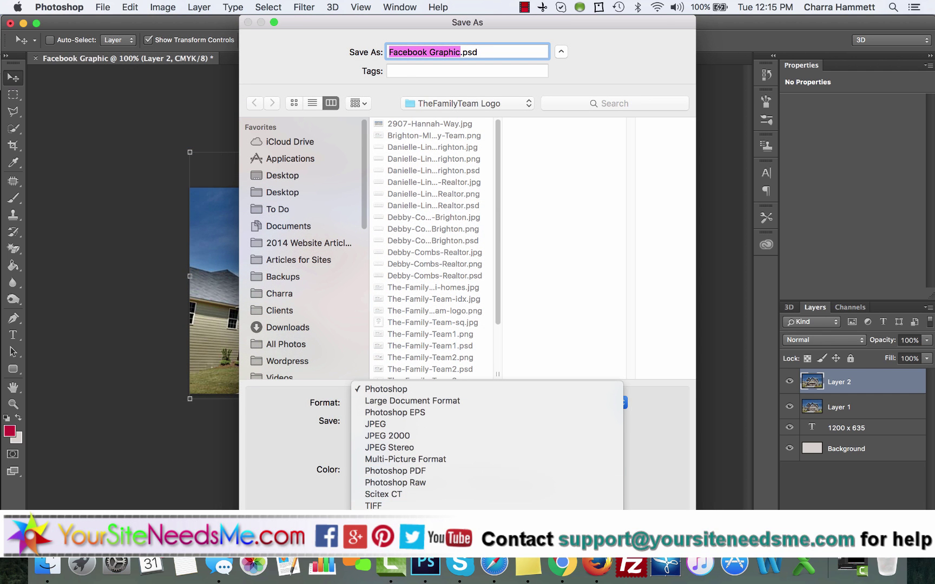
key(Escape)
key(Escape)
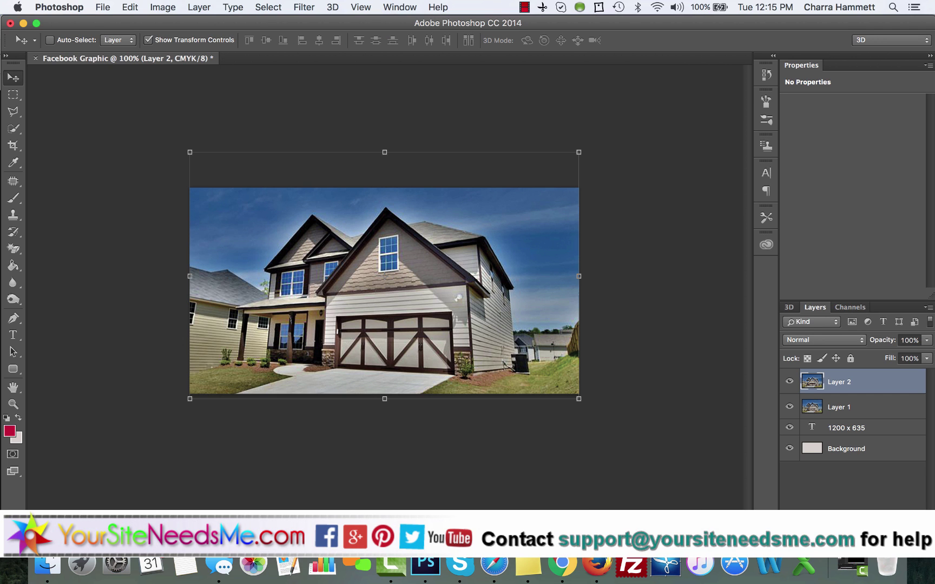
click(98, 8)
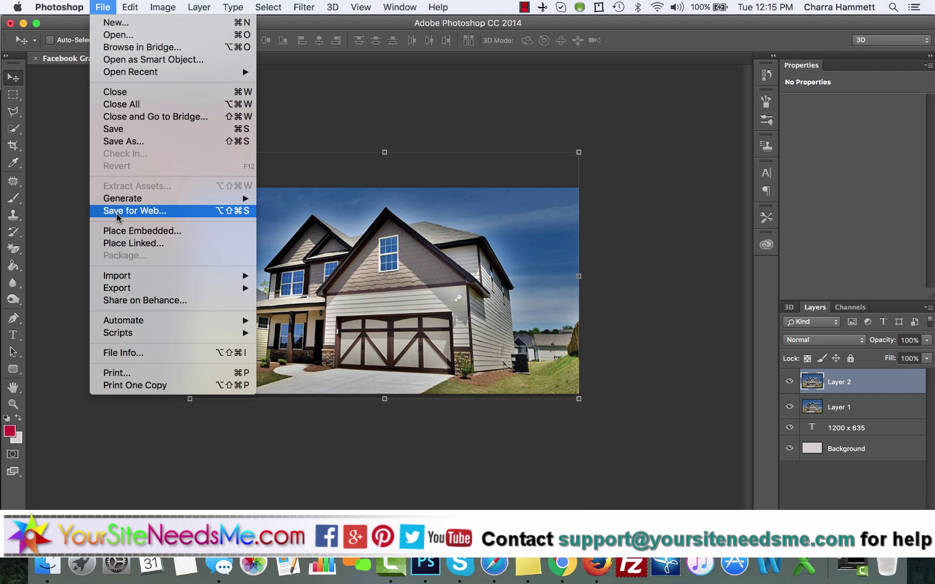
click(236, 211)
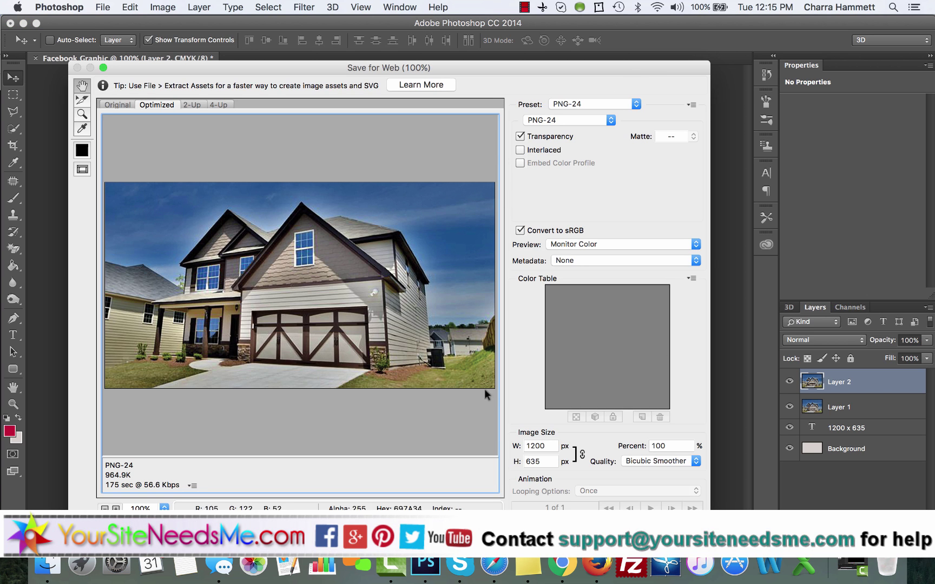
key(Return)
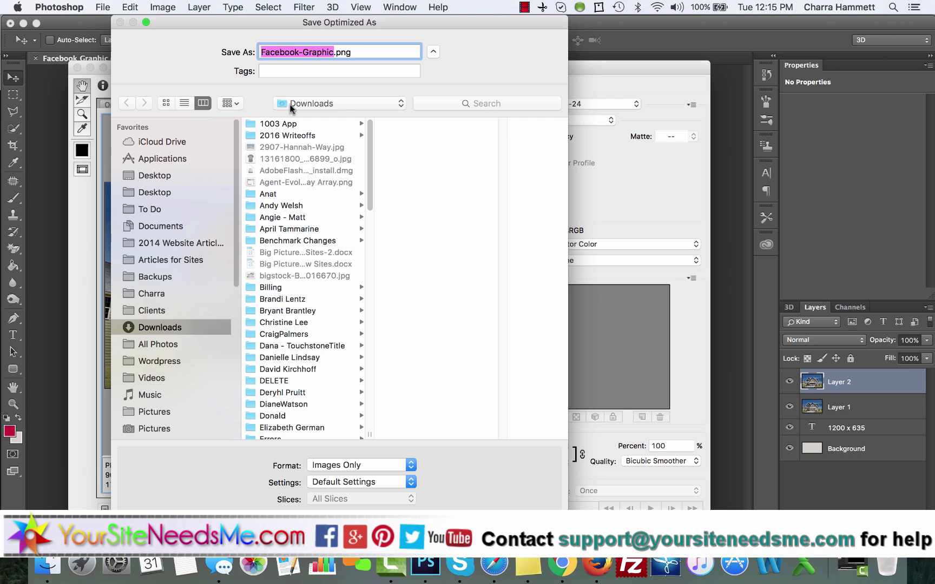
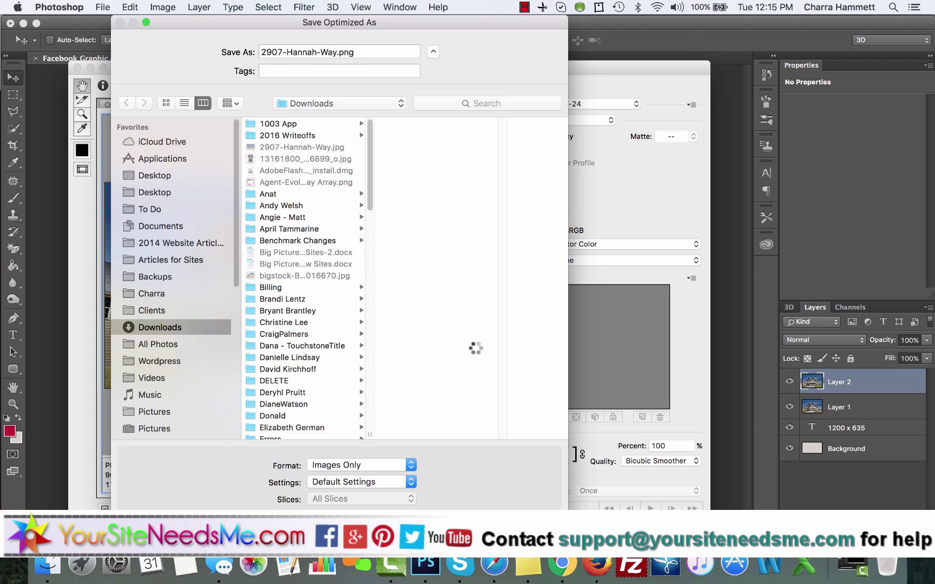
click(537, 520)
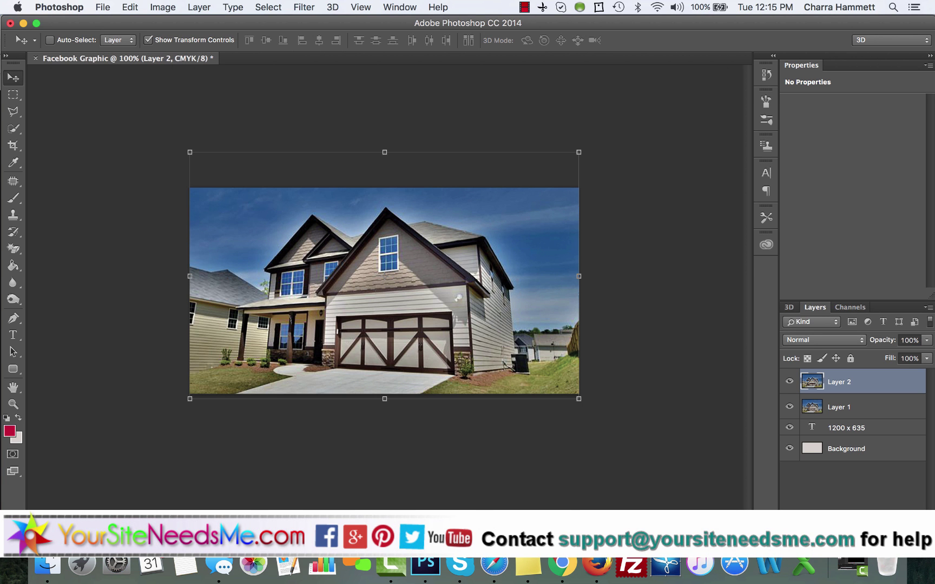
click(501, 561)
click(54, 156)
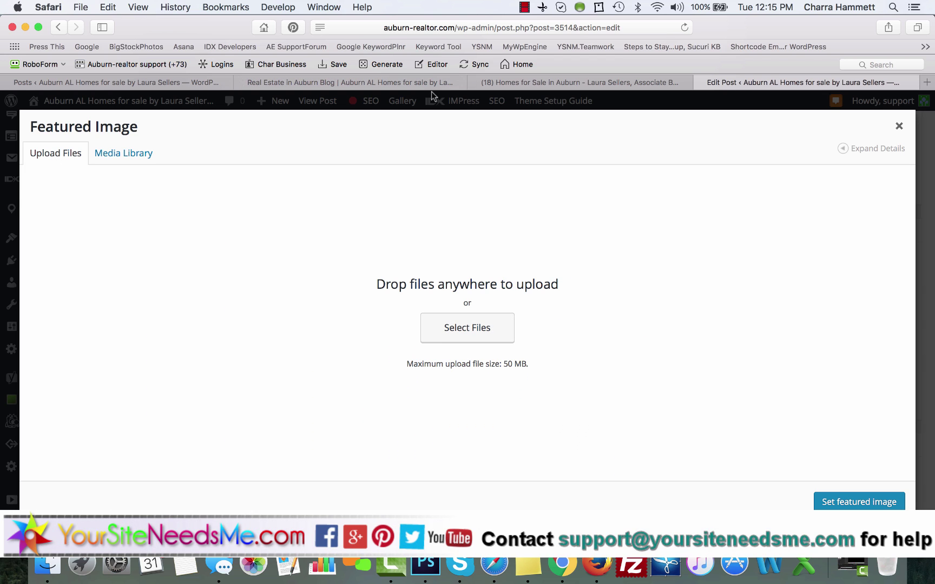
click(465, 327)
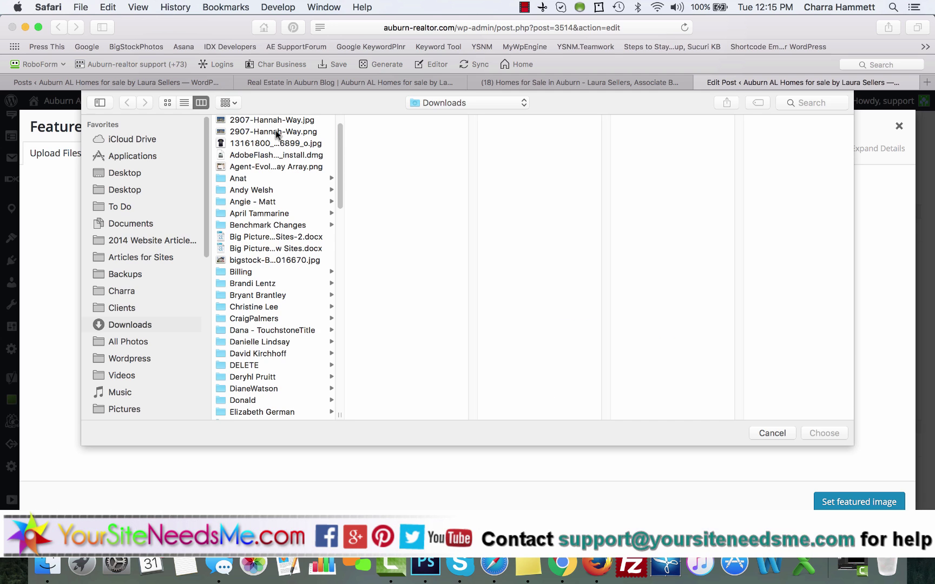
double_click(276, 131)
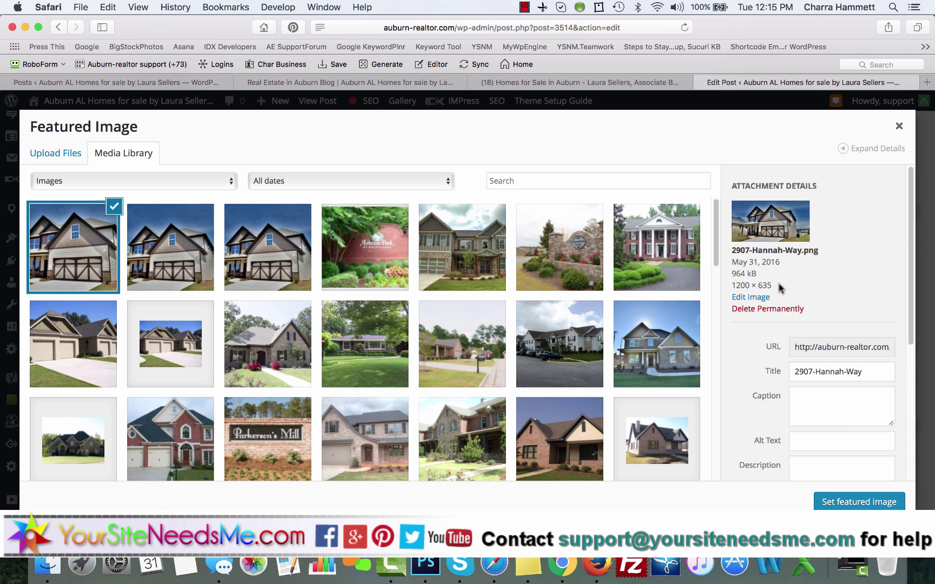
click(815, 374)
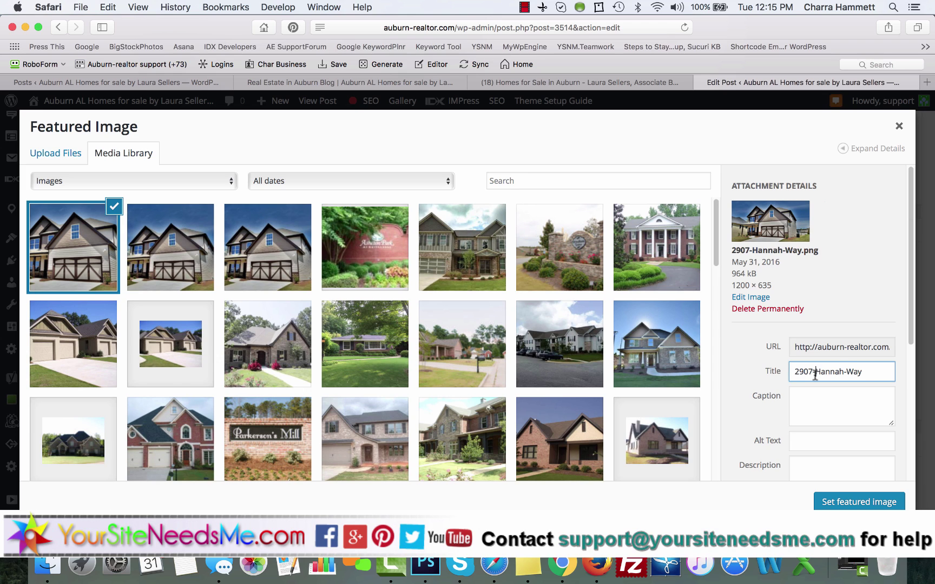
key(BackSpace)
key(BackSpace)
click(795, 441)
key(Tab)
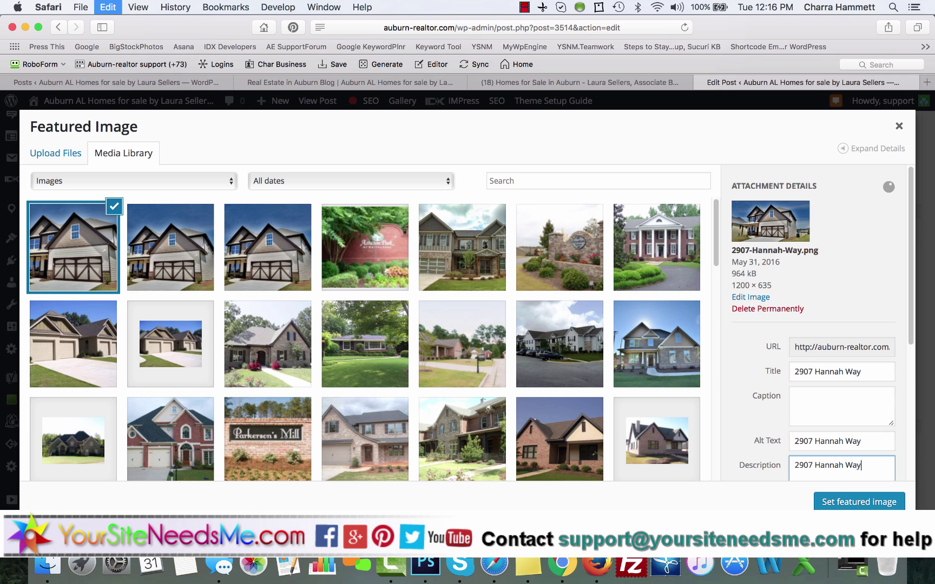
click(830, 501)
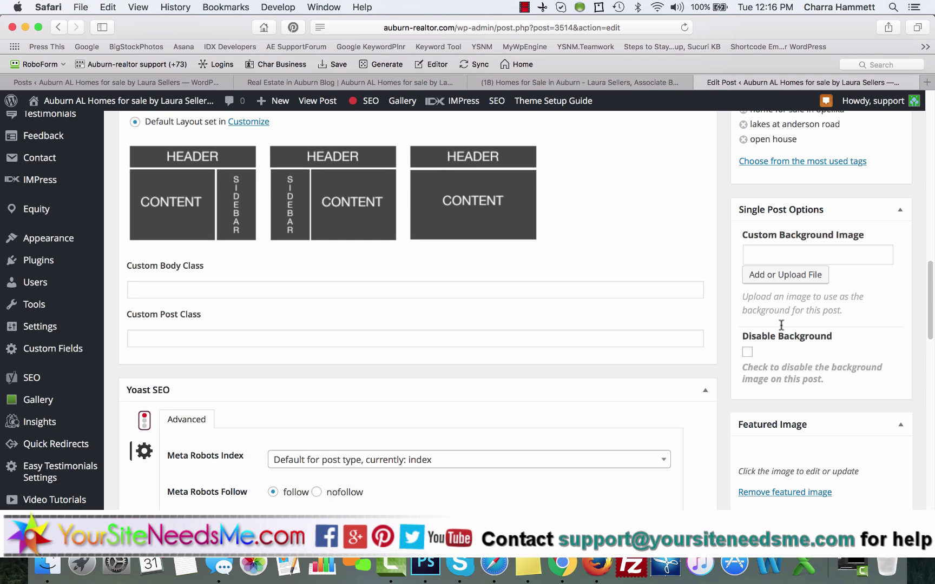
Step: Delete the old small house photo below the Directions line in the post body
scroll(781, 325, down, 2)
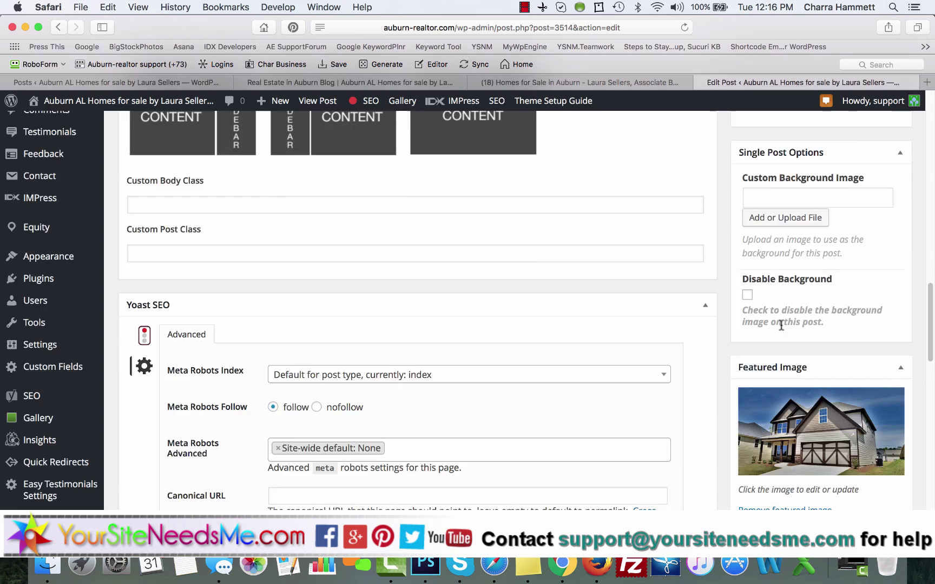
scroll(781, 325, up, 15)
scroll(361, 344, up, 3)
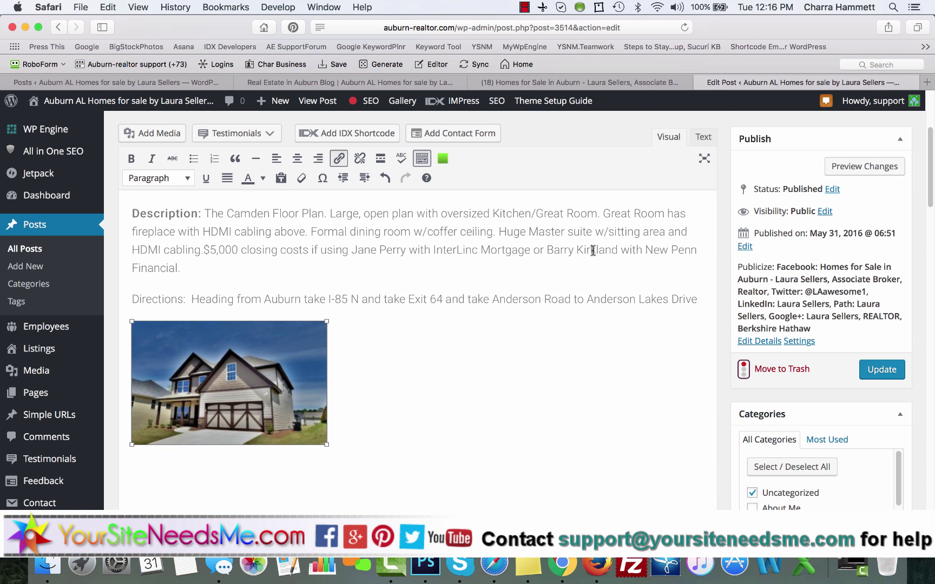
click(387, 387)
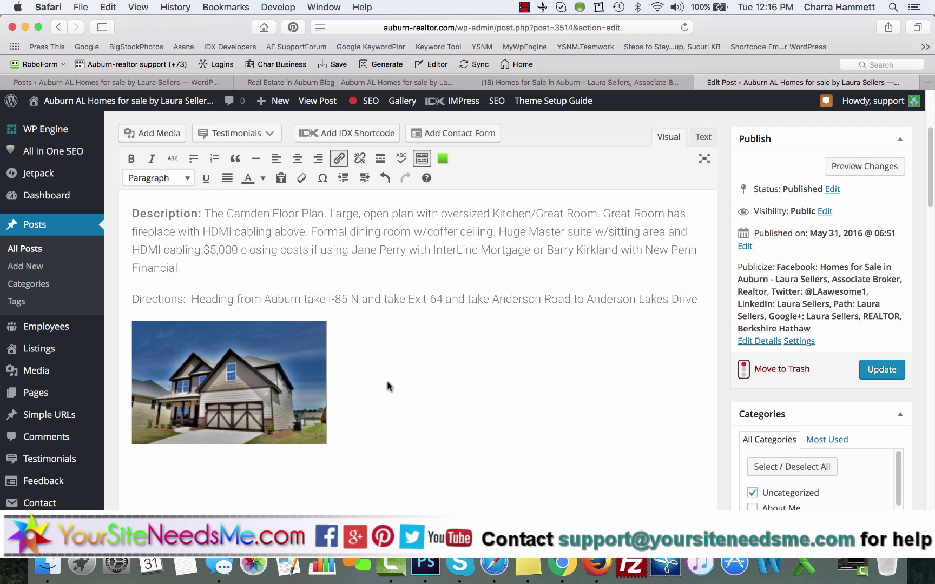
key(BackSpace)
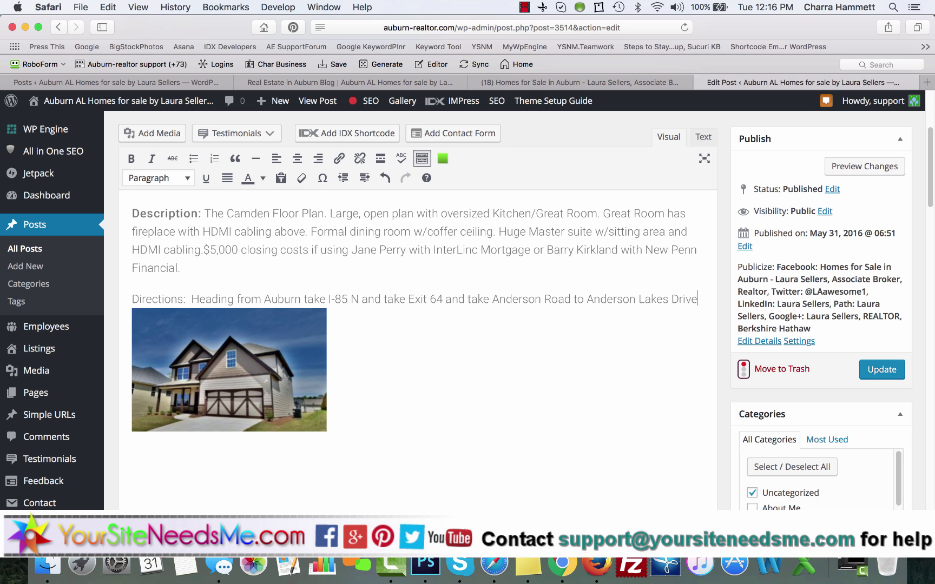
click(345, 406)
key(BackSpace)
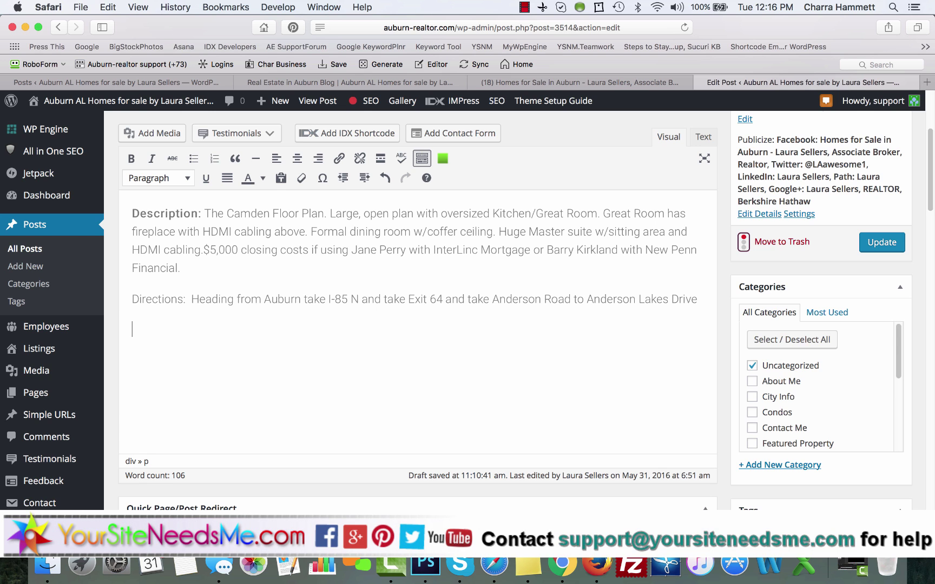
click(150, 134)
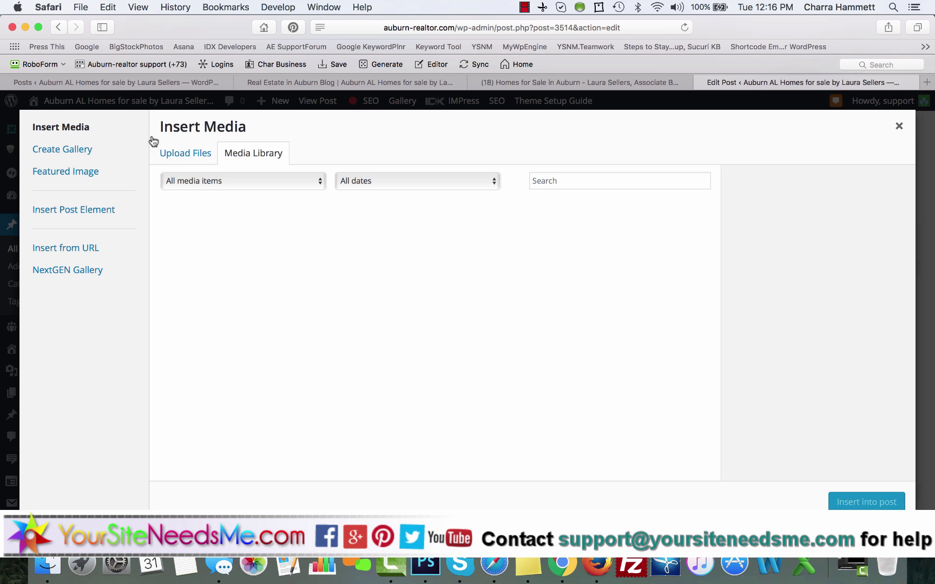
click(180, 154)
click(242, 156)
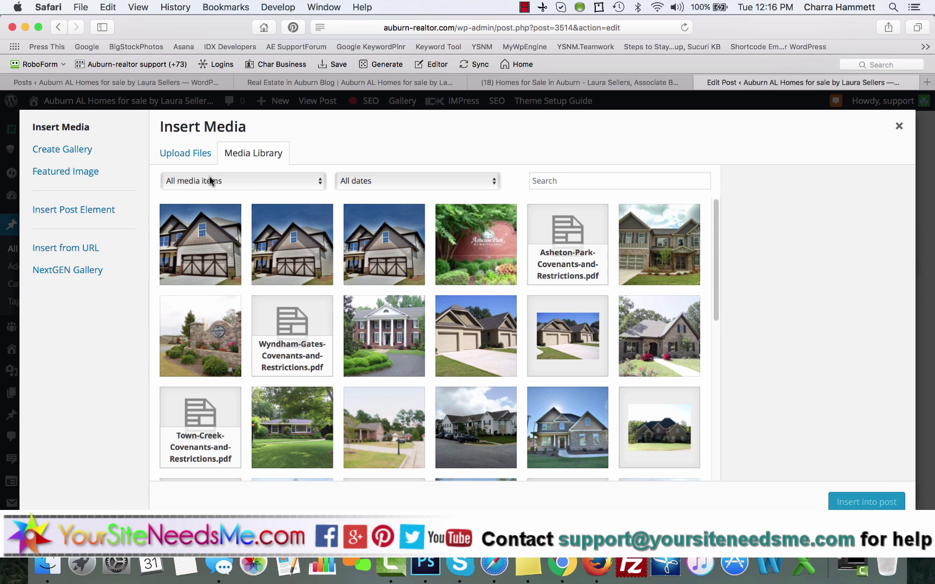
click(200, 244)
scroll(850, 425, down, 10)
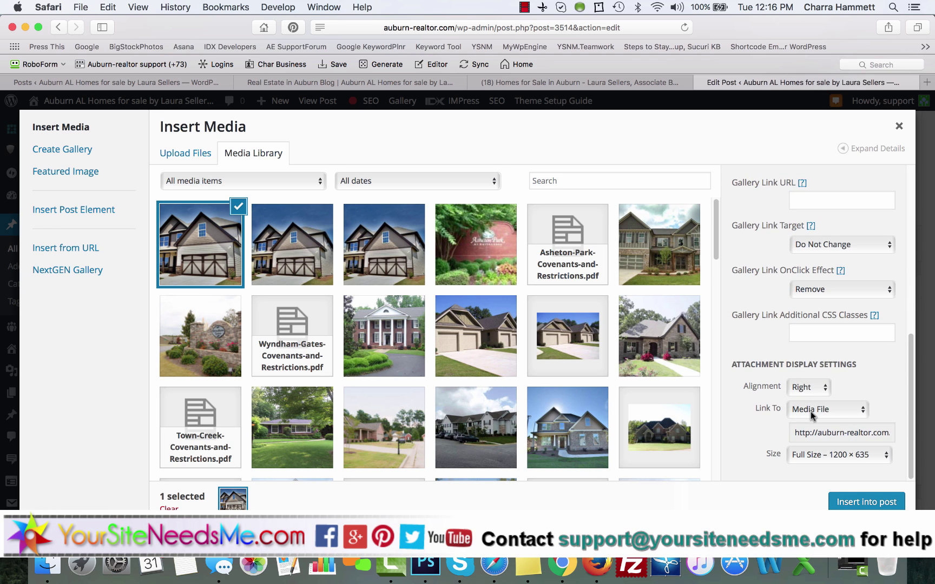
click(811, 413)
click(820, 428)
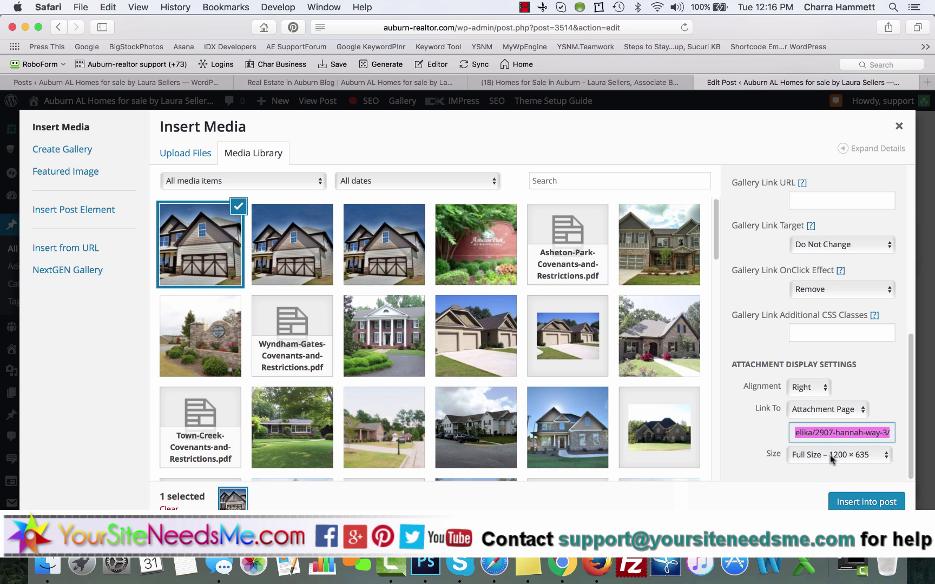
click(856, 504)
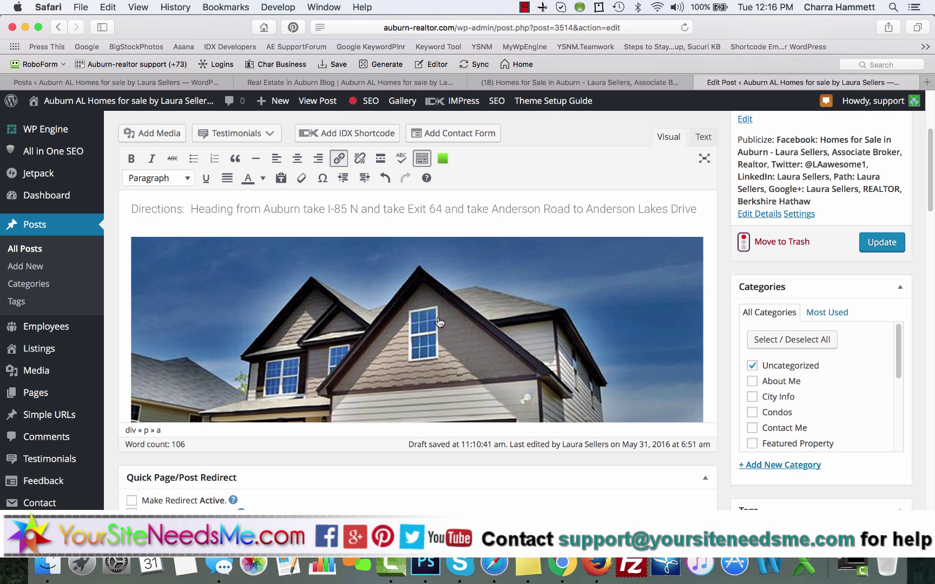
Step: Resize the inserted house image to a custom width of 600 (600 × 318)
scroll(439, 322, up, 3)
click(441, 332)
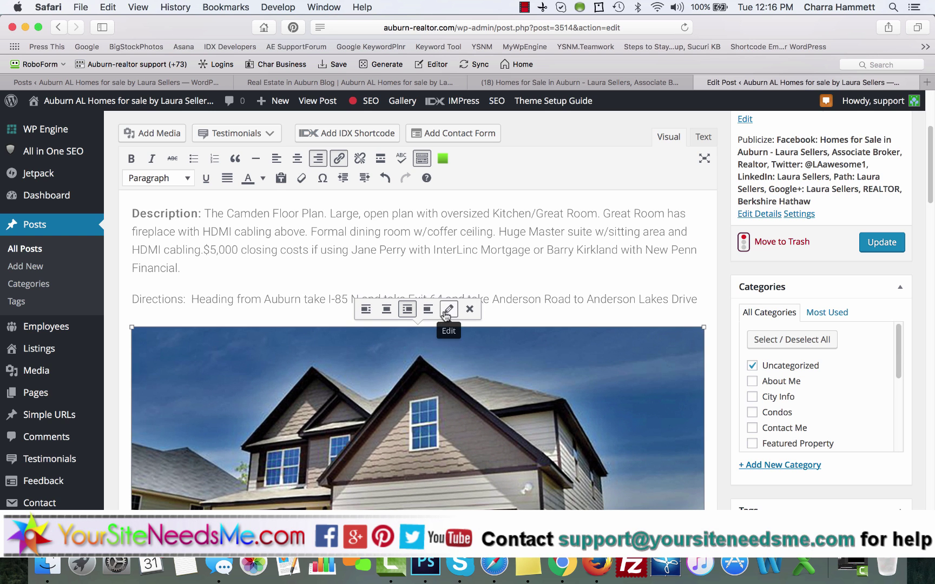
click(446, 312)
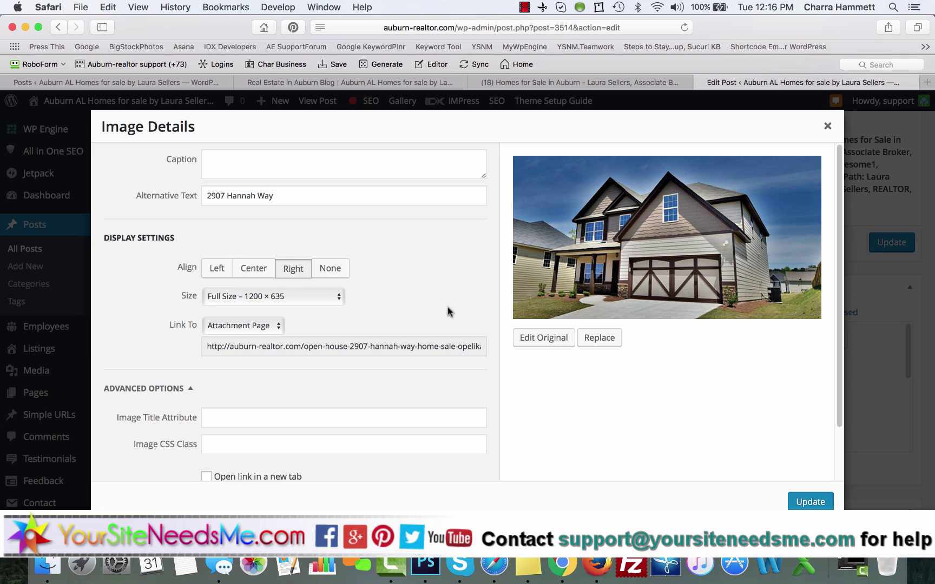
click(284, 294)
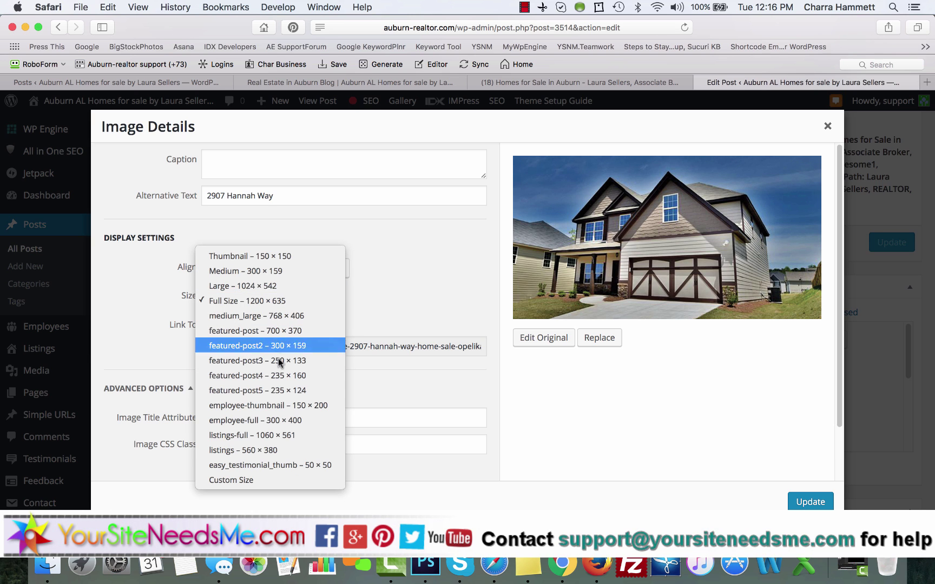
click(273, 480)
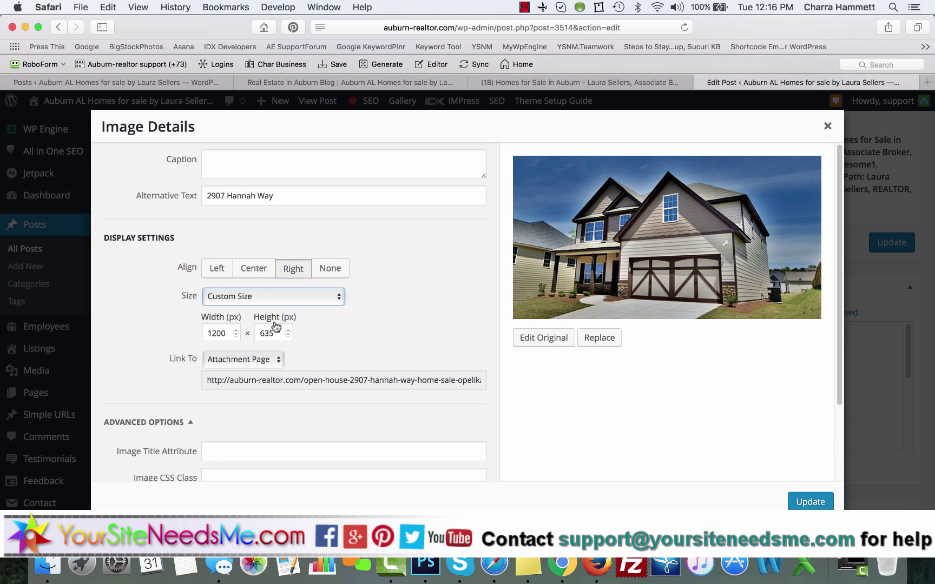
double_click(217, 332)
text(600)
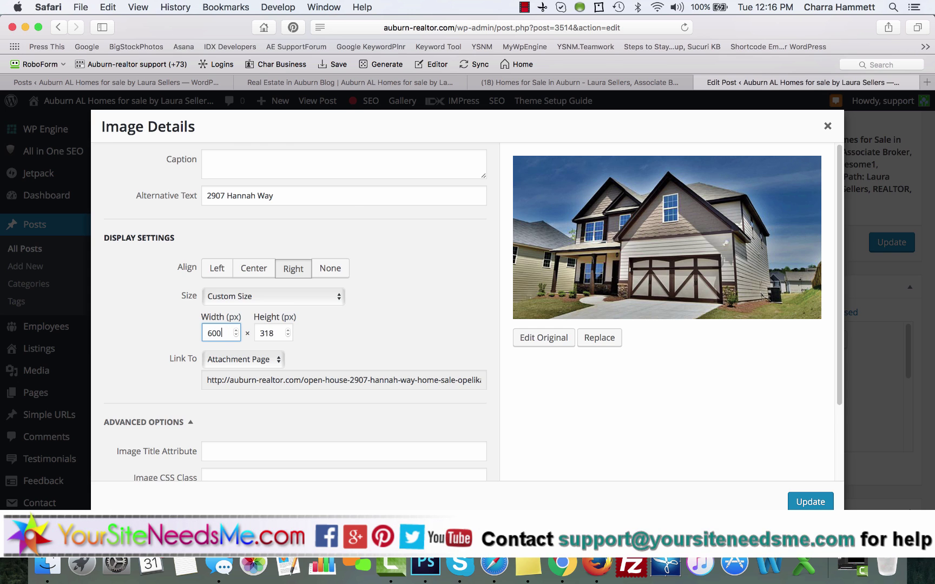
click(285, 295)
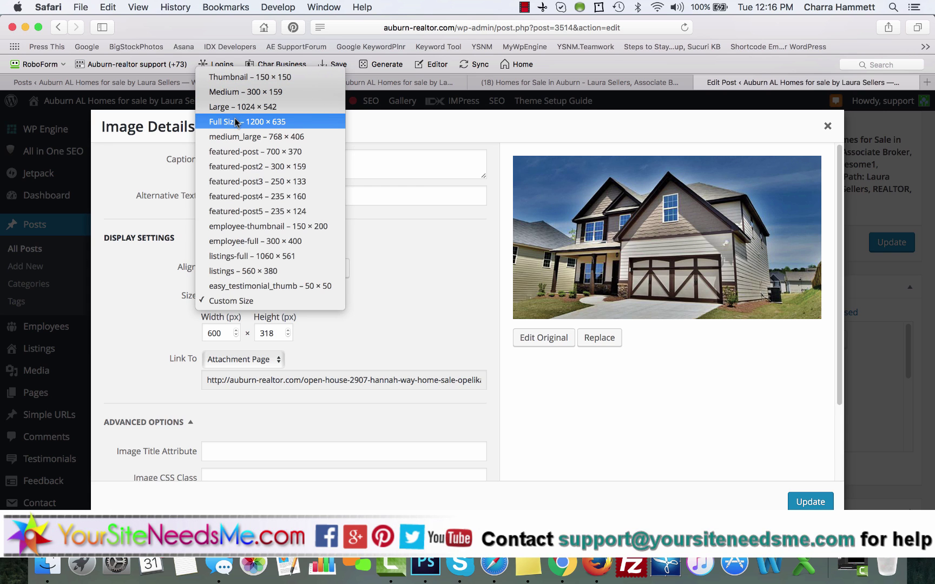
click(276, 304)
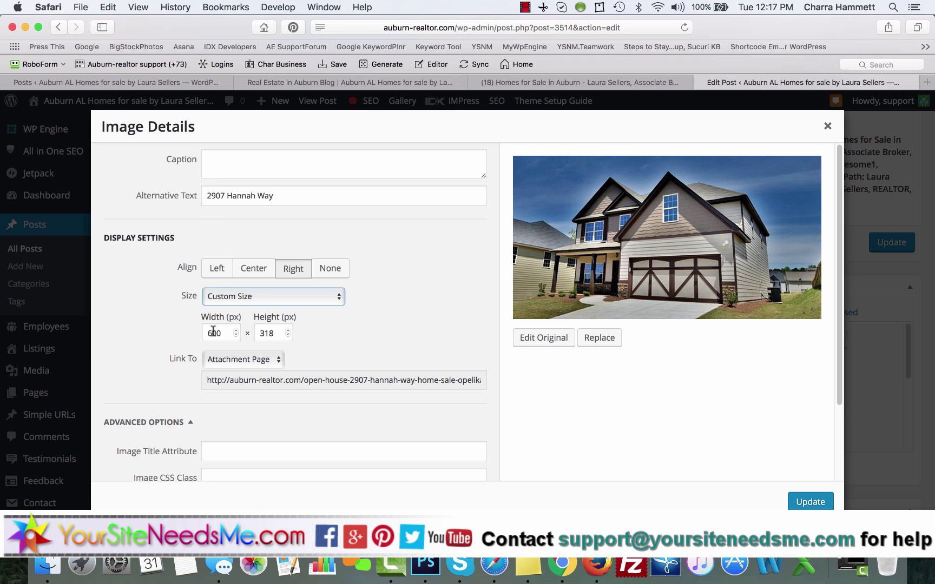
click(812, 501)
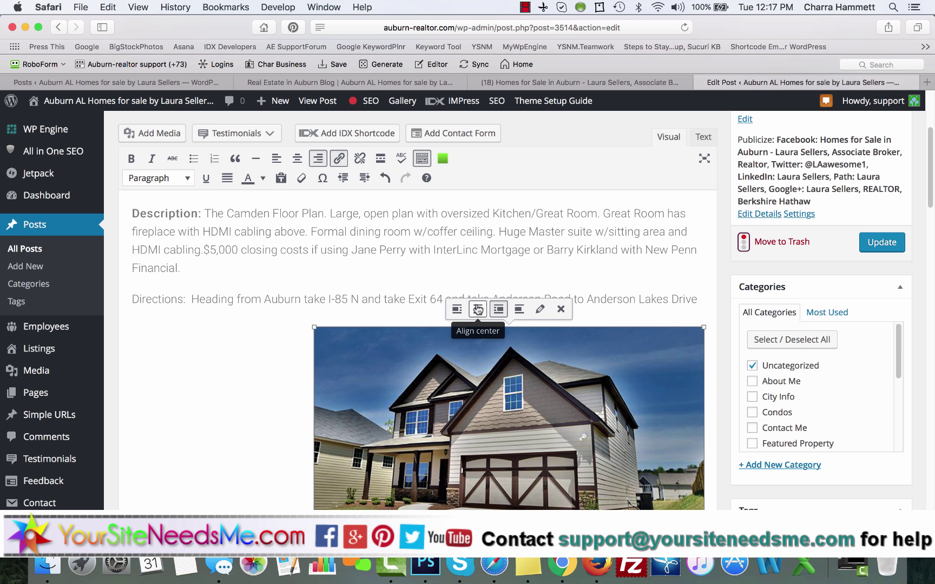
Step: Center-align the house image and update the post to save it
click(478, 309)
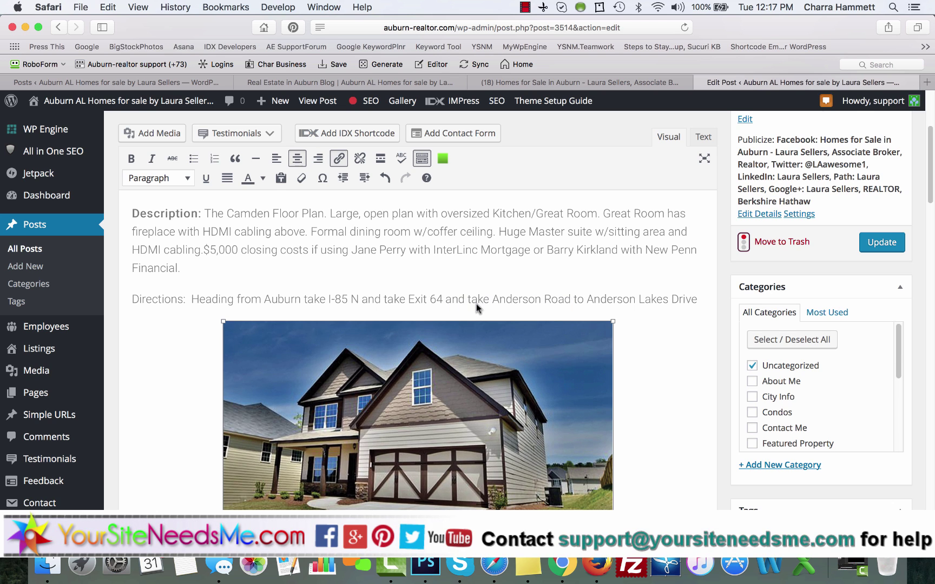
click(888, 243)
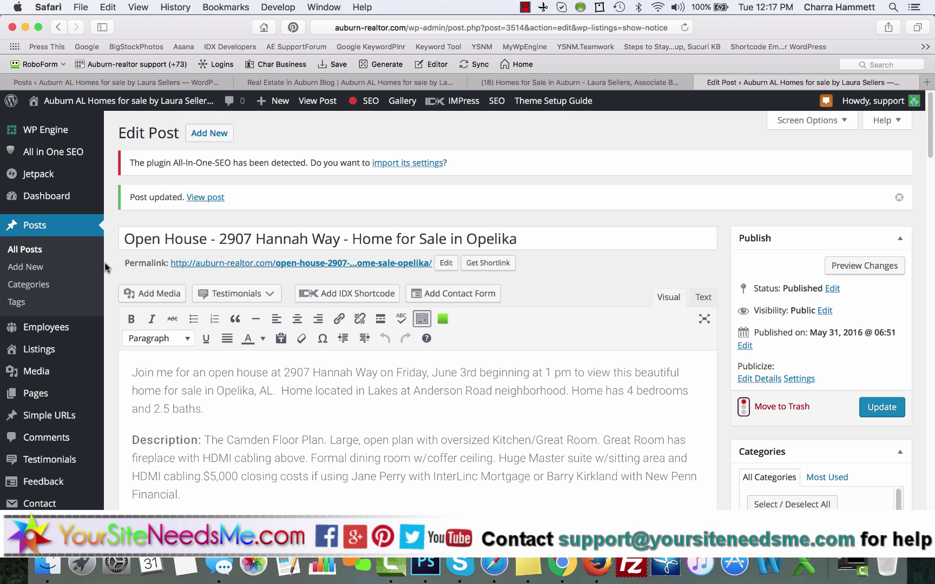
scroll(65, 274, down, 5)
scroll(33, 360, down, 3)
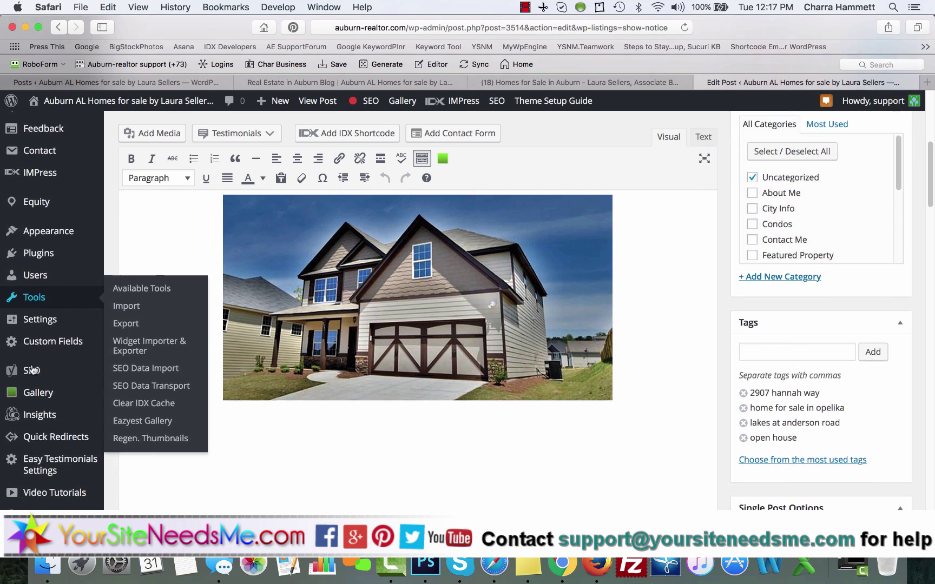
Step: Go to Yoast SEO's Social settings and review the Facebook Open Graph options
mouse_move(30, 377)
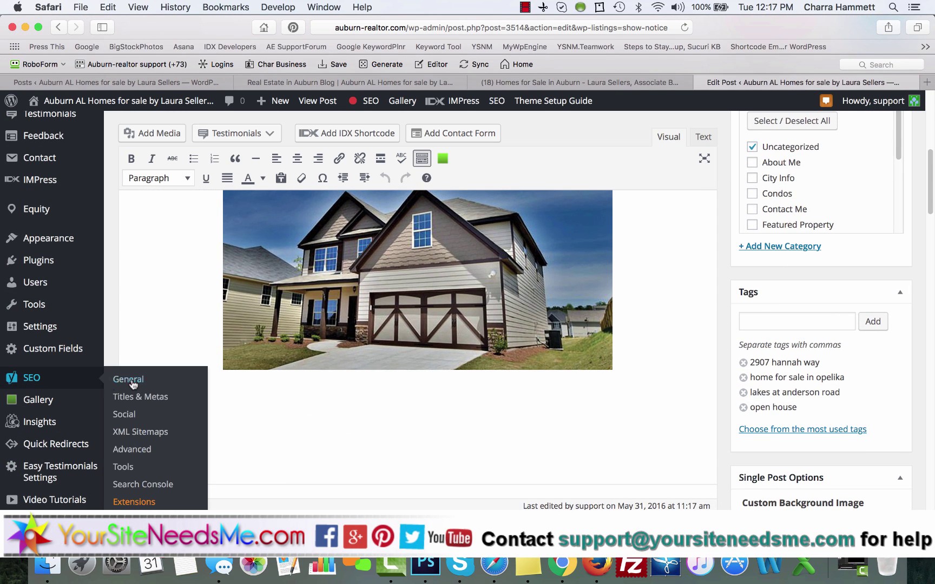
click(125, 415)
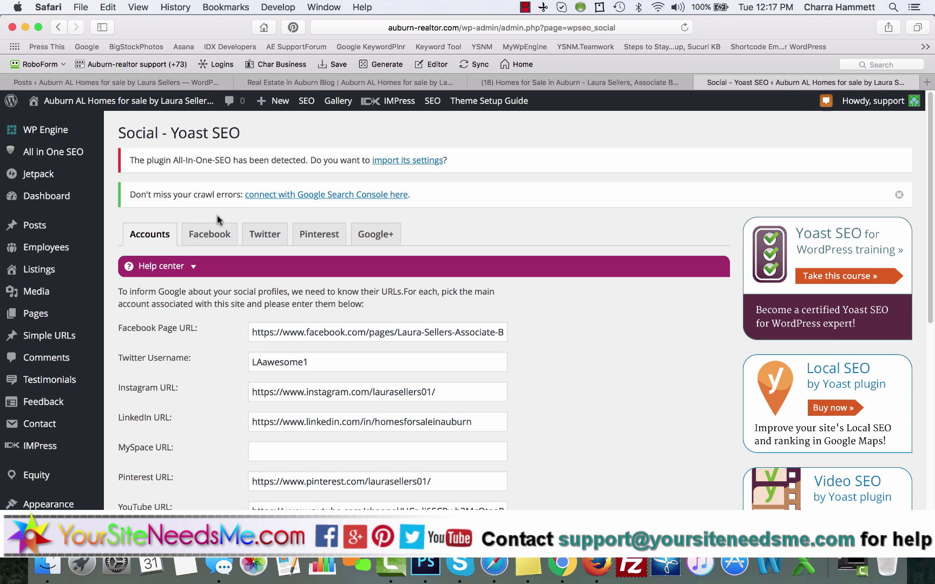
click(211, 235)
scroll(195, 346, down, 5)
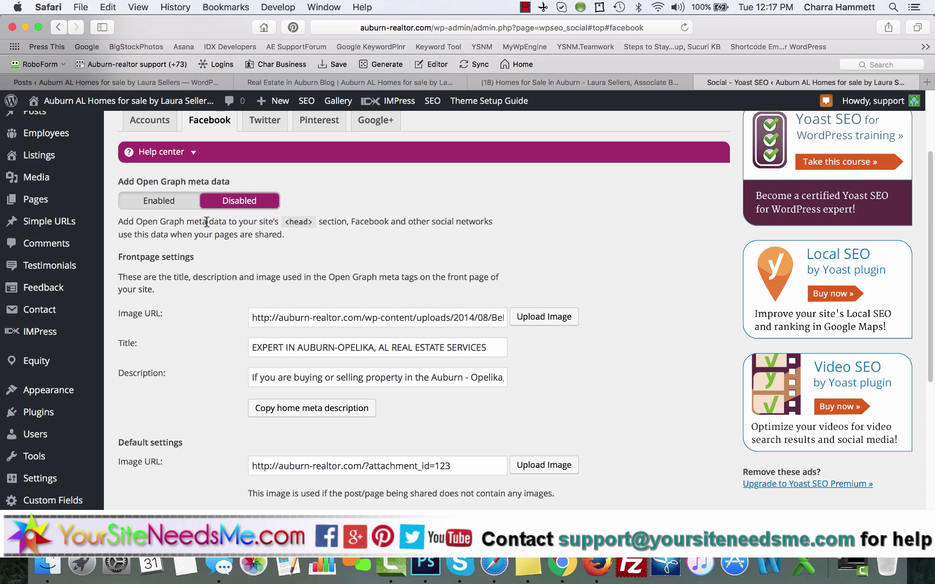
scroll(208, 300, up, 1)
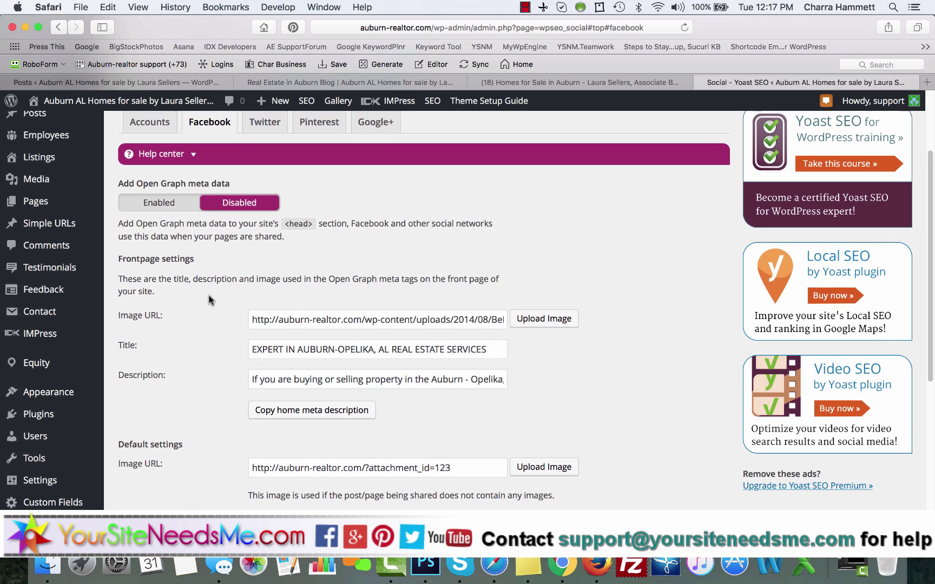
scroll(208, 300, up, 5)
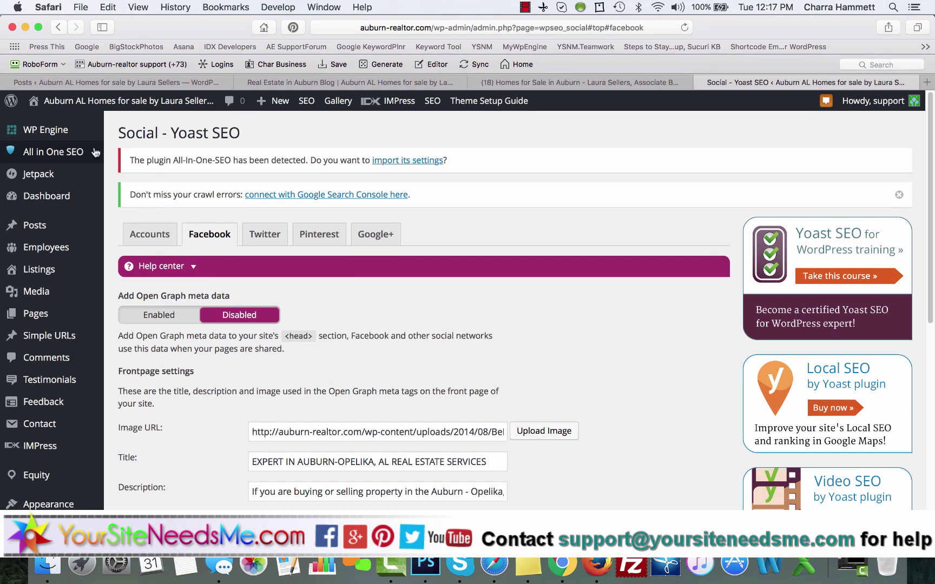
mouse_move(43, 174)
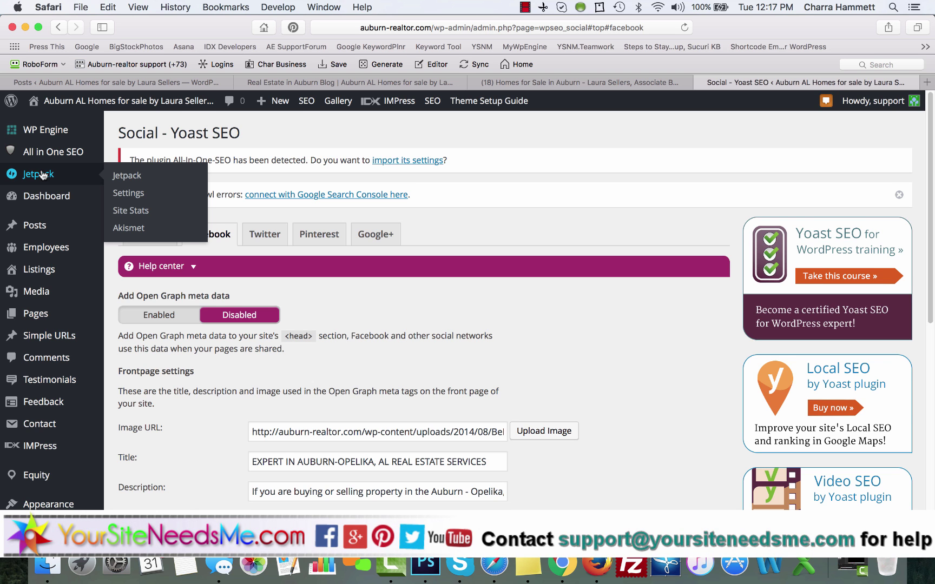
scroll(27, 406, down, 5)
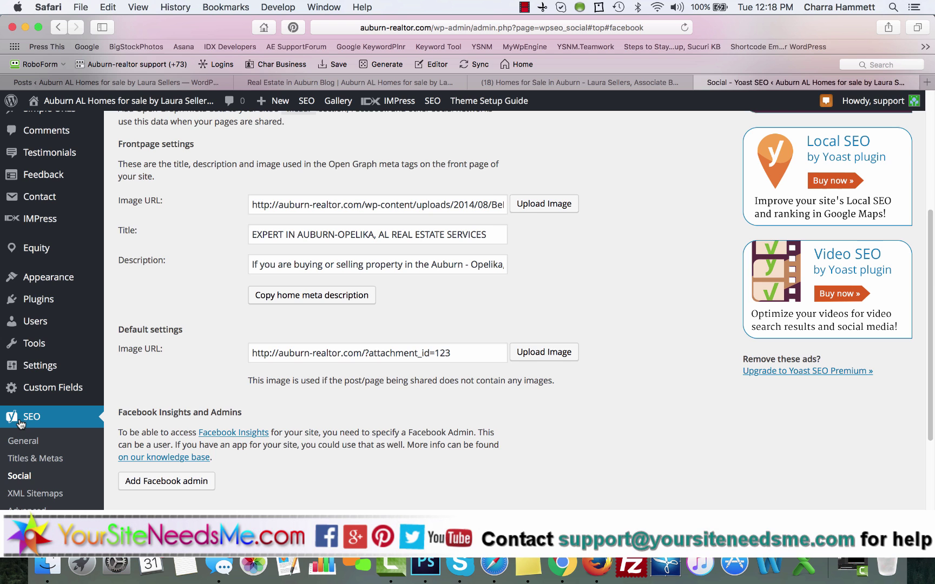
scroll(27, 422, up, 5)
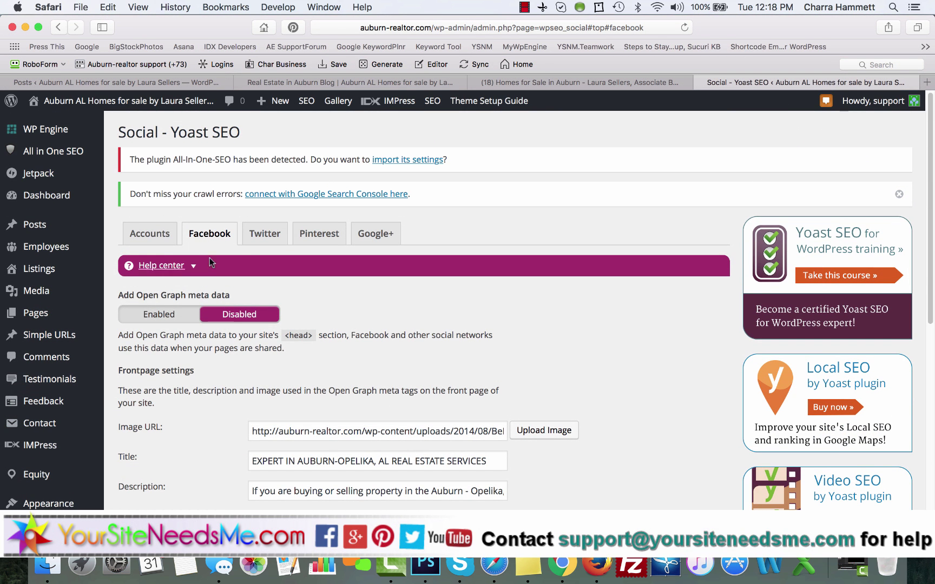
Step: Switch Facebook's Add Open Graph meta data to Enabled and save the changes
click(262, 233)
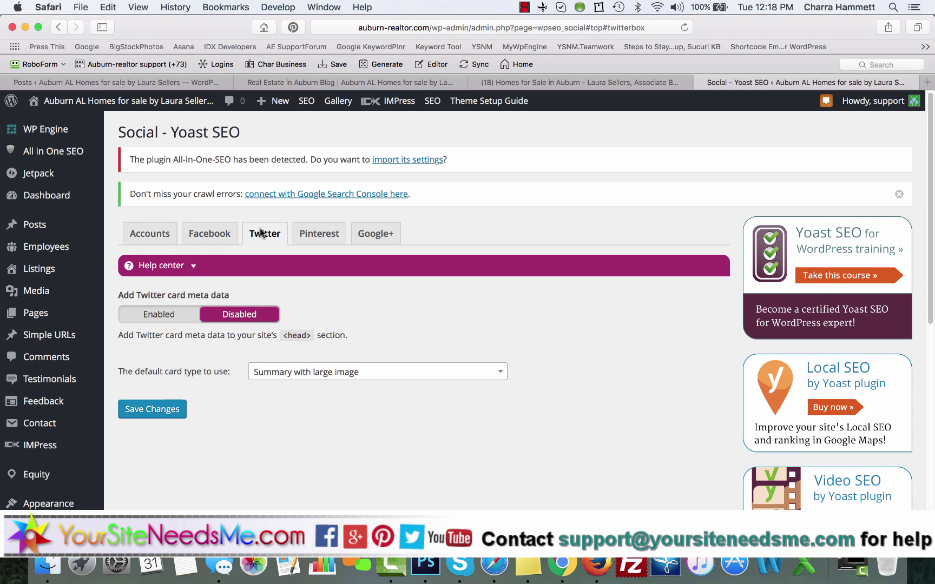
click(208, 231)
click(151, 316)
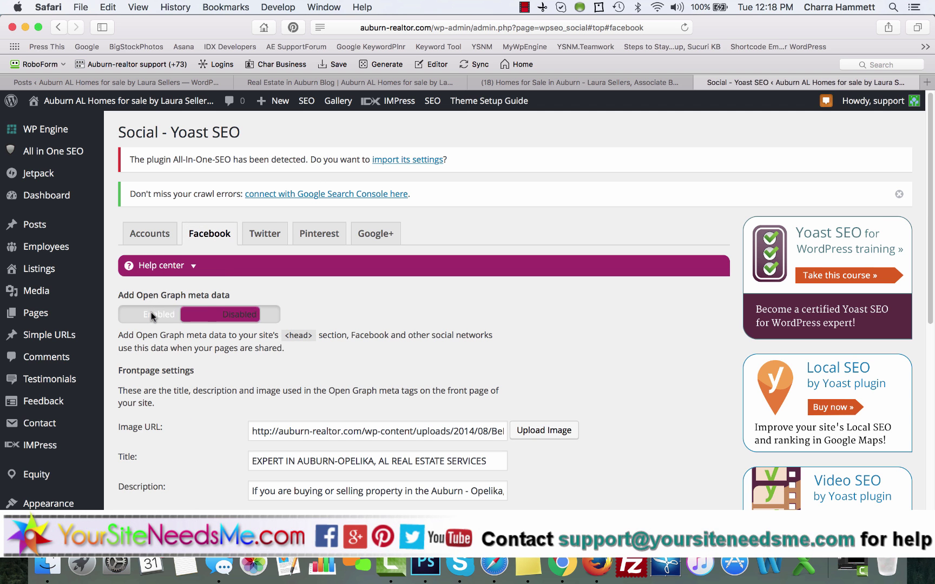
scroll(162, 379, down, 5)
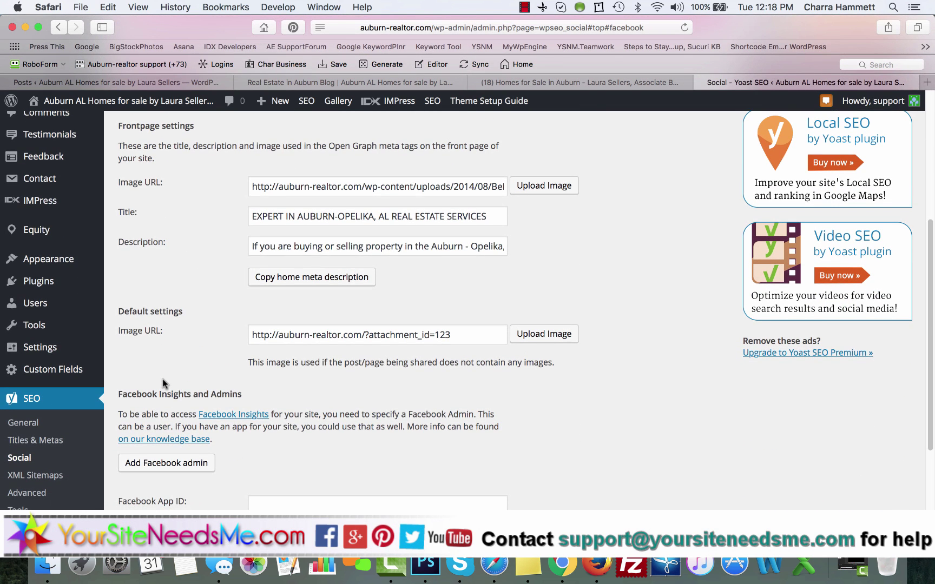
scroll(163, 379, down, 3)
click(159, 380)
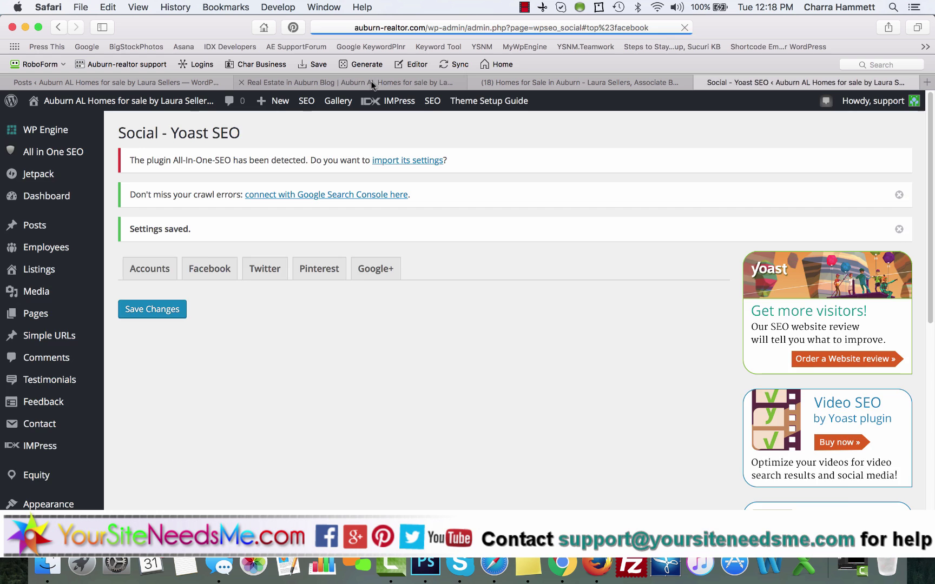
click(372, 82)
click(257, 281)
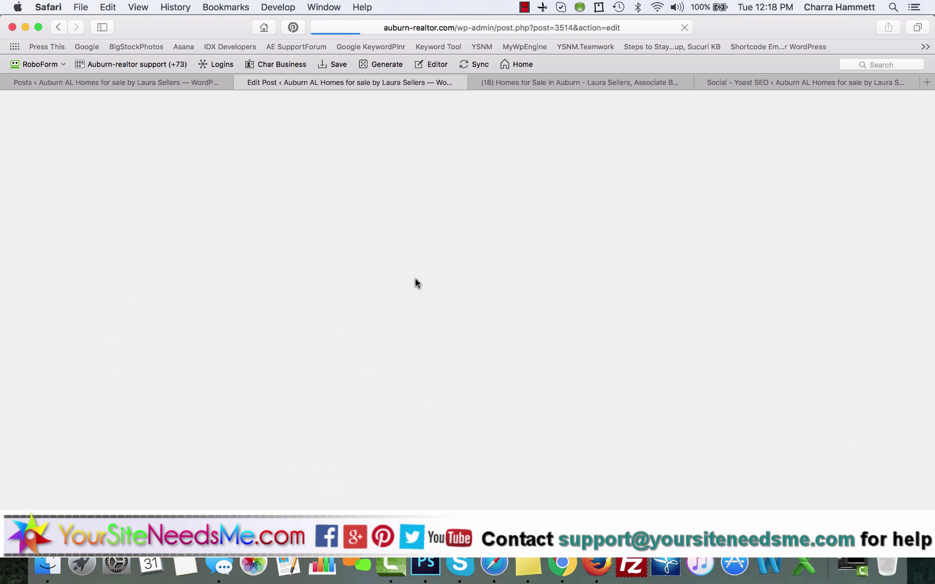
scroll(415, 283, down, 20)
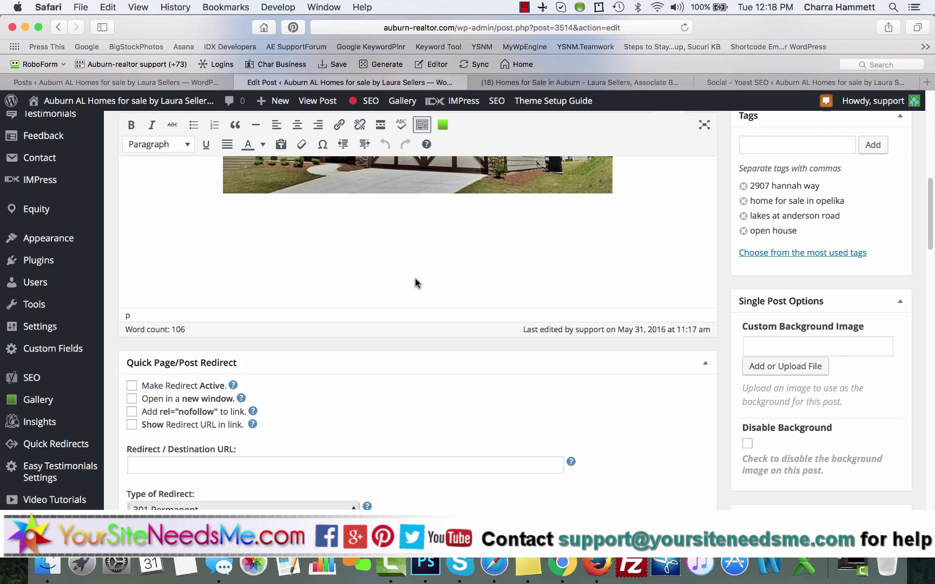
scroll(415, 278, down, 5)
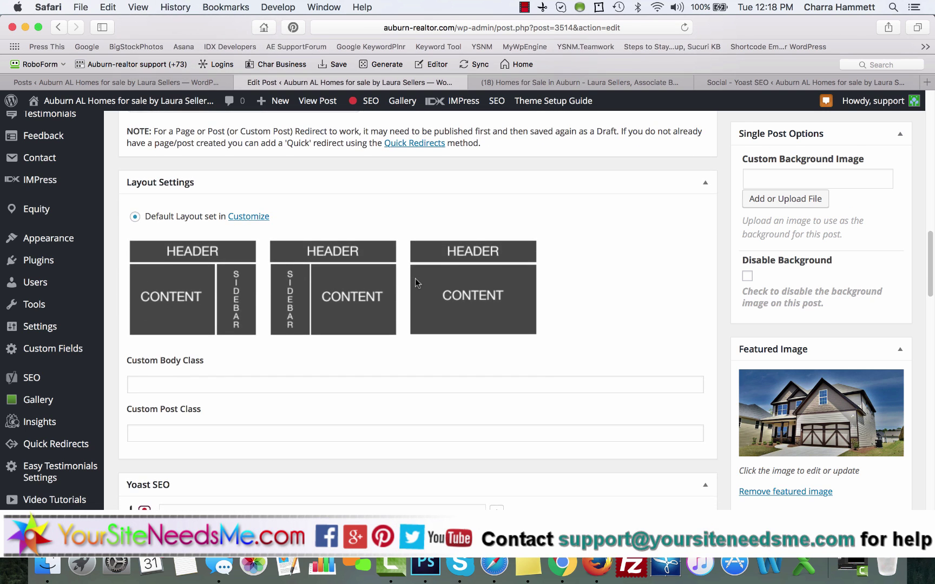
scroll(415, 282, down, 8)
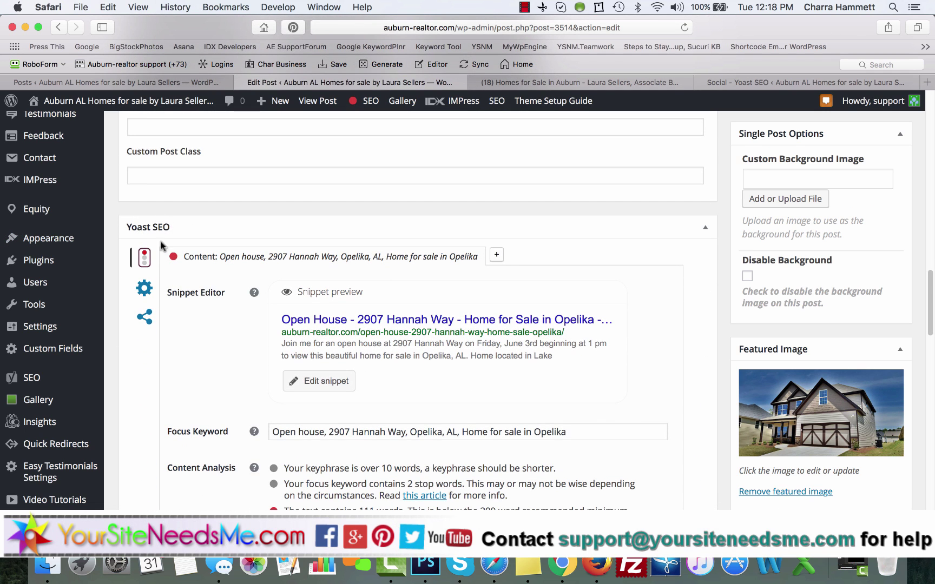
click(138, 317)
scroll(233, 323, down, 2)
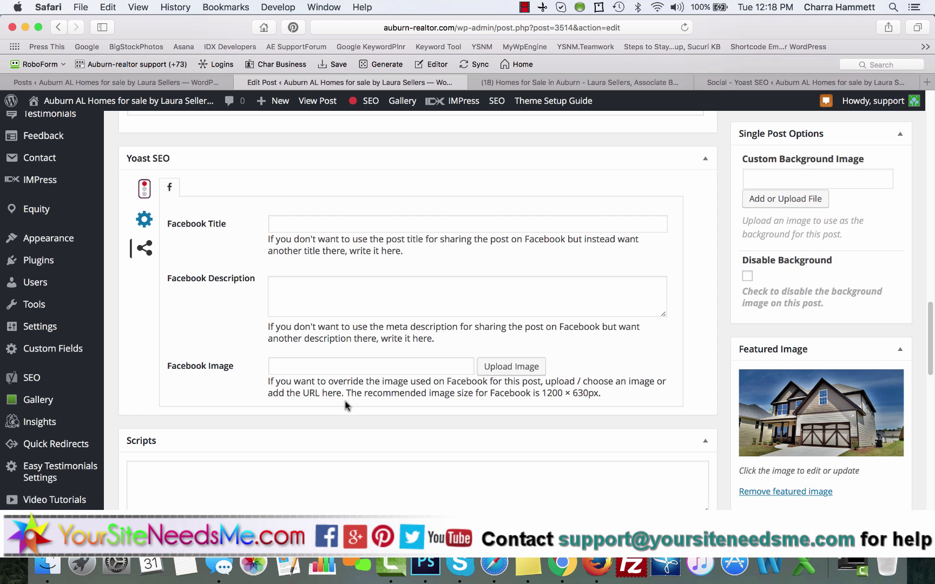
Step: Set Yoast's Facebook Open Graph meta data back to Disabled and save the setting
click(742, 84)
click(219, 268)
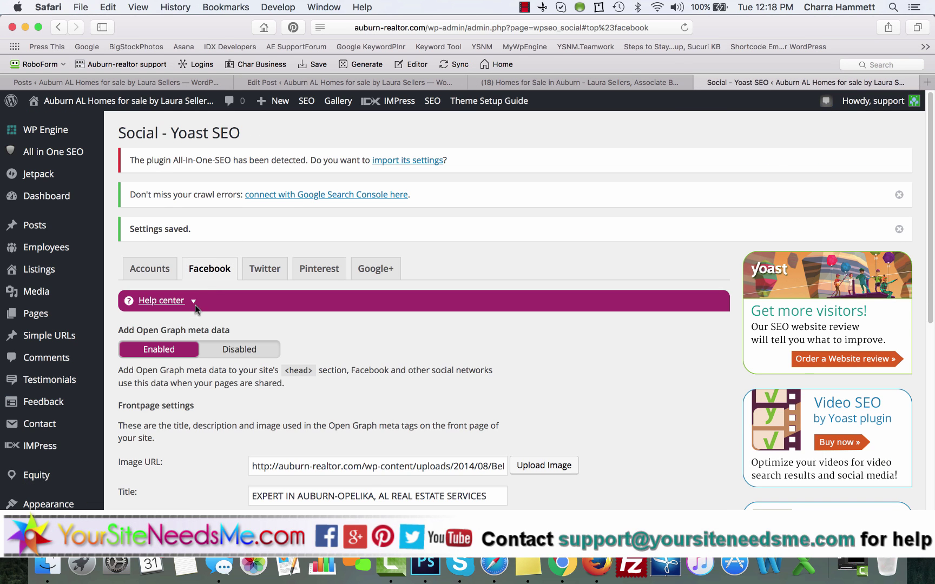
click(240, 349)
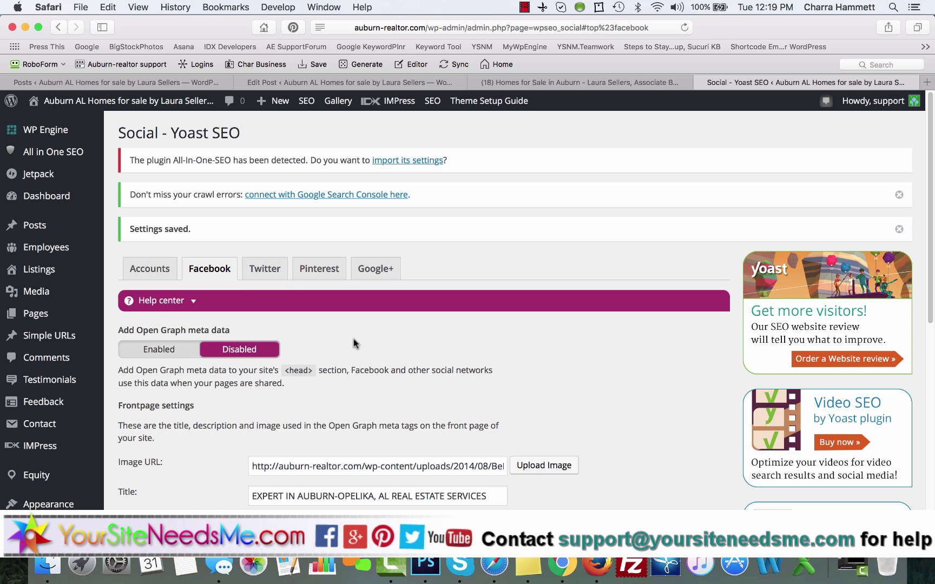
click(264, 268)
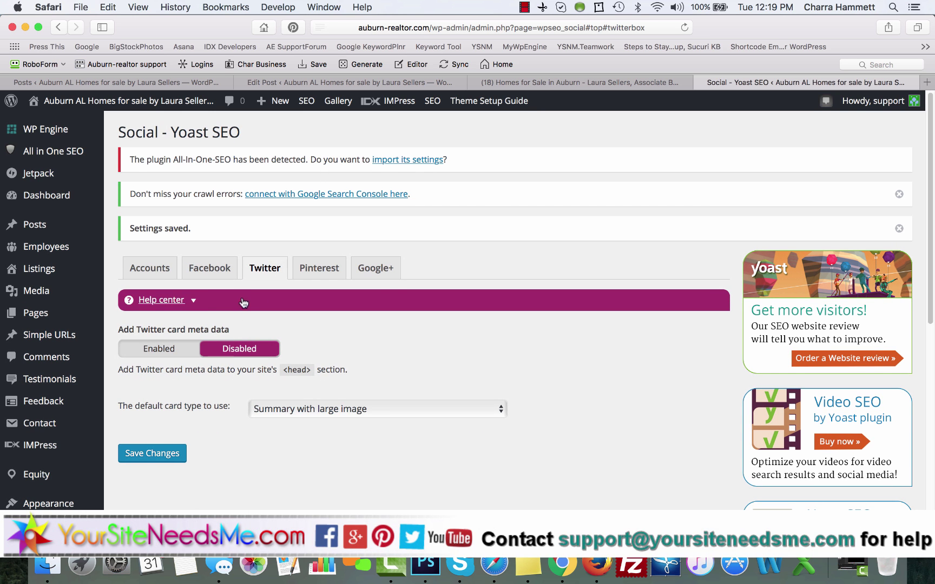
click(209, 268)
scroll(188, 443, down, 10)
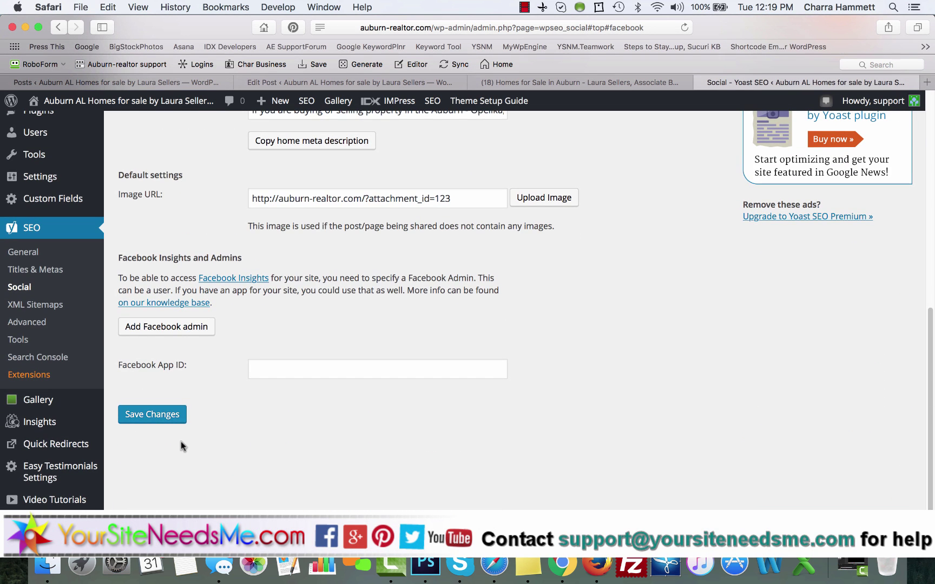
click(157, 415)
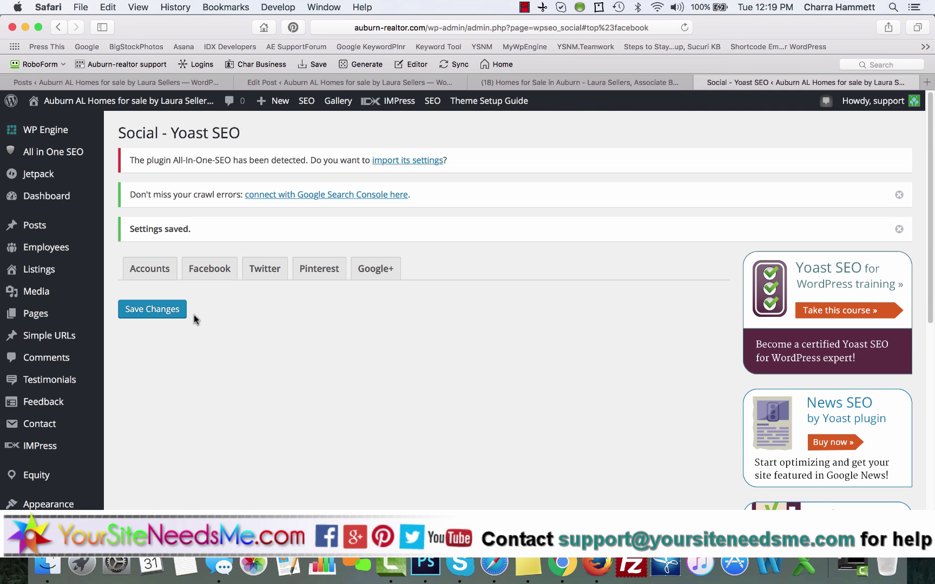
scroll(38, 416, down, 5)
mouse_move(35, 396)
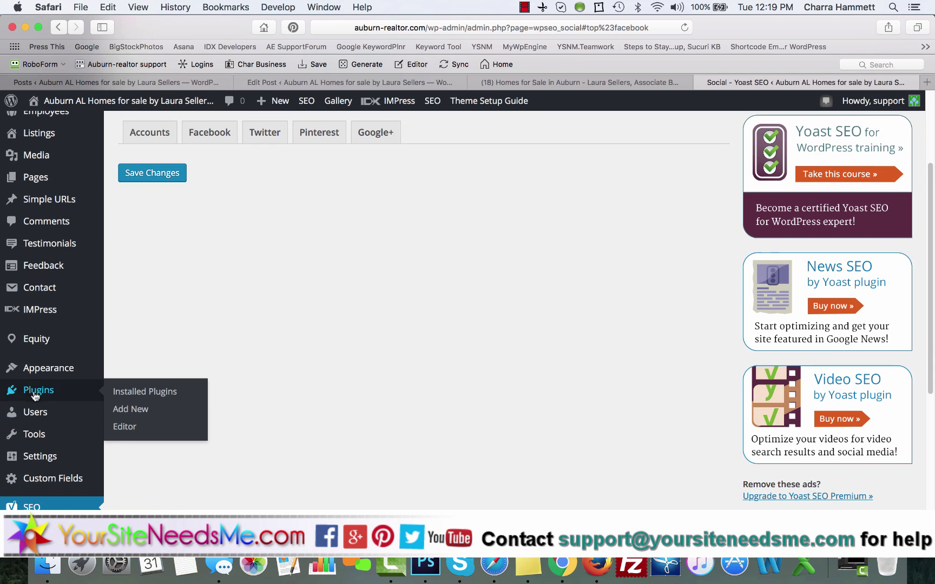
Step: Copy the 'Always Use Open Graph with Jetpack' name from Installed Plugins and search for it under Add New
click(138, 410)
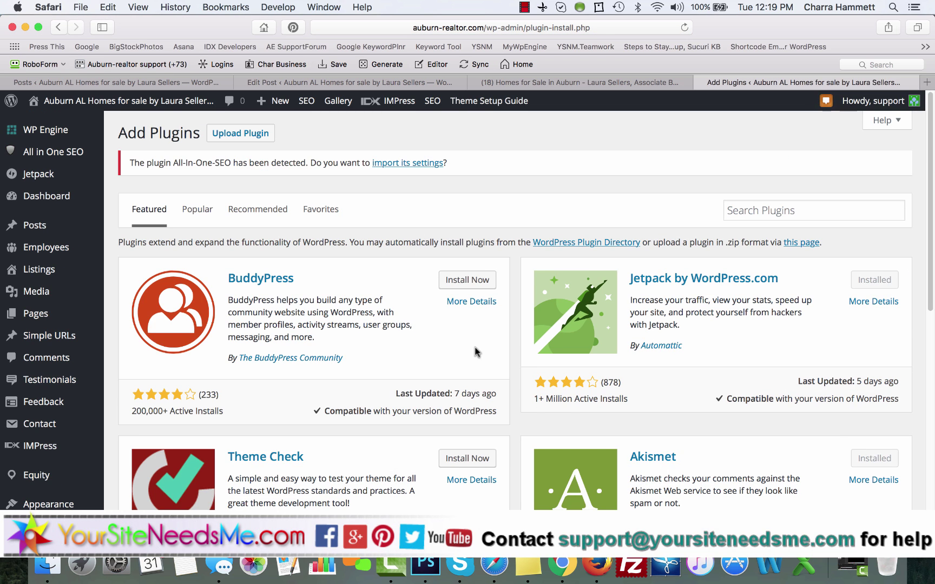
scroll(86, 465, down, 3)
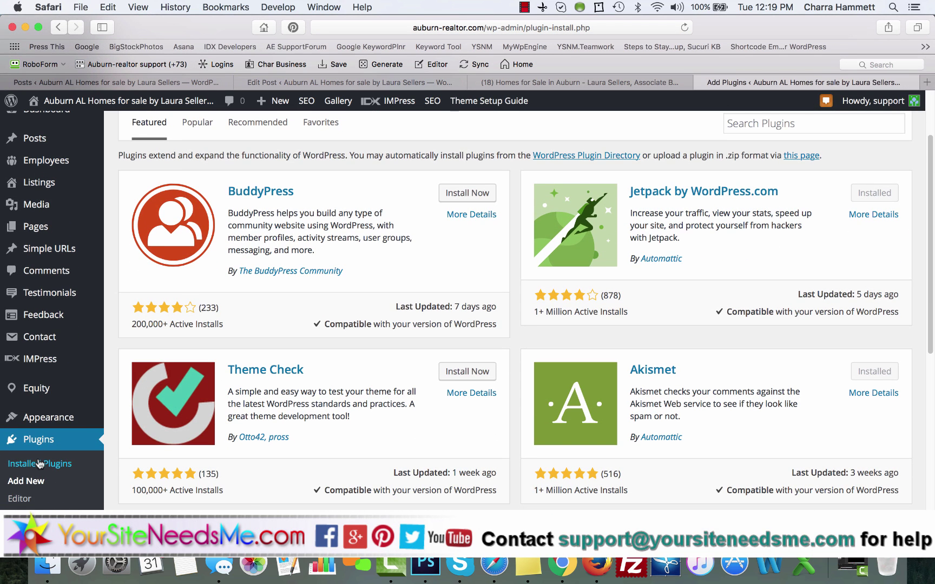
click(40, 464)
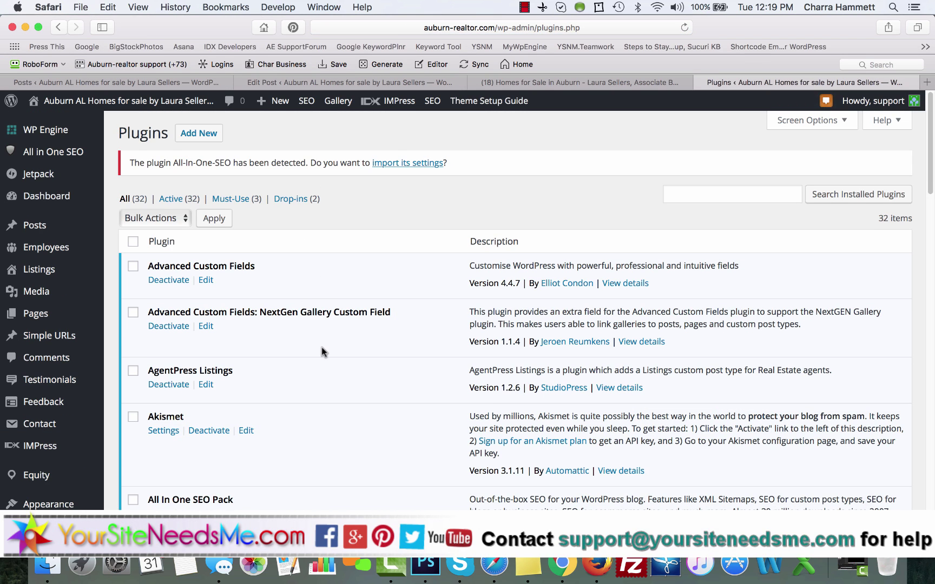
scroll(321, 346, down, 5)
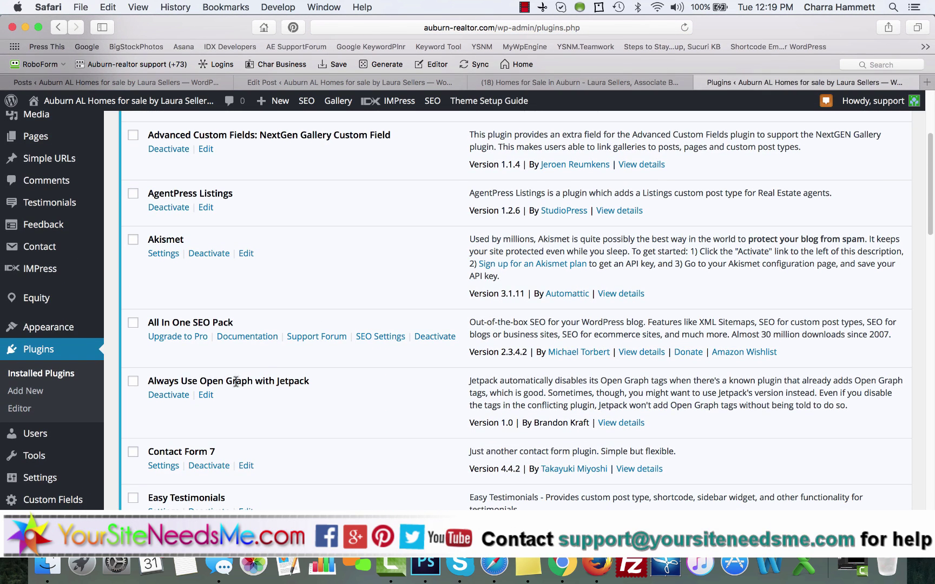
drag(309, 381, 147, 382)
key(super+c)
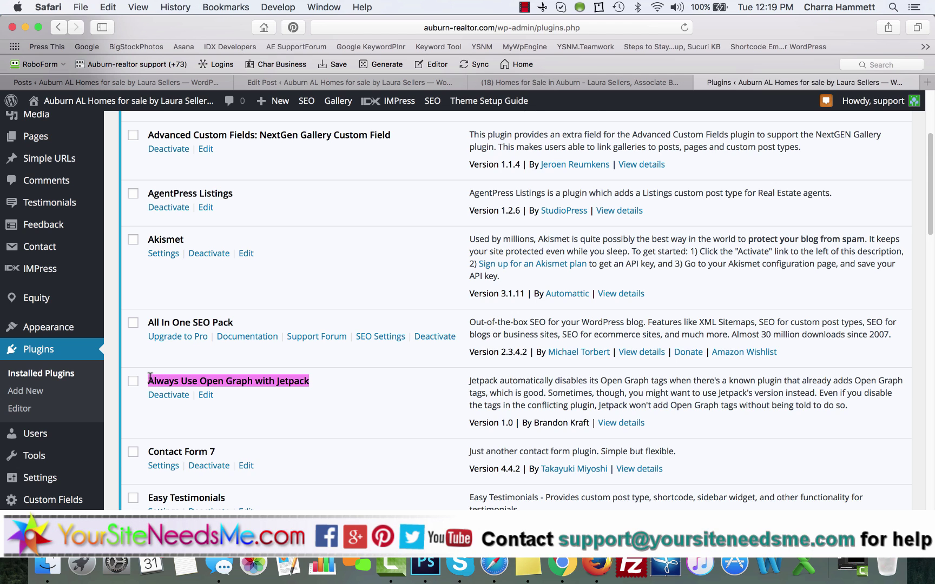
click(30, 391)
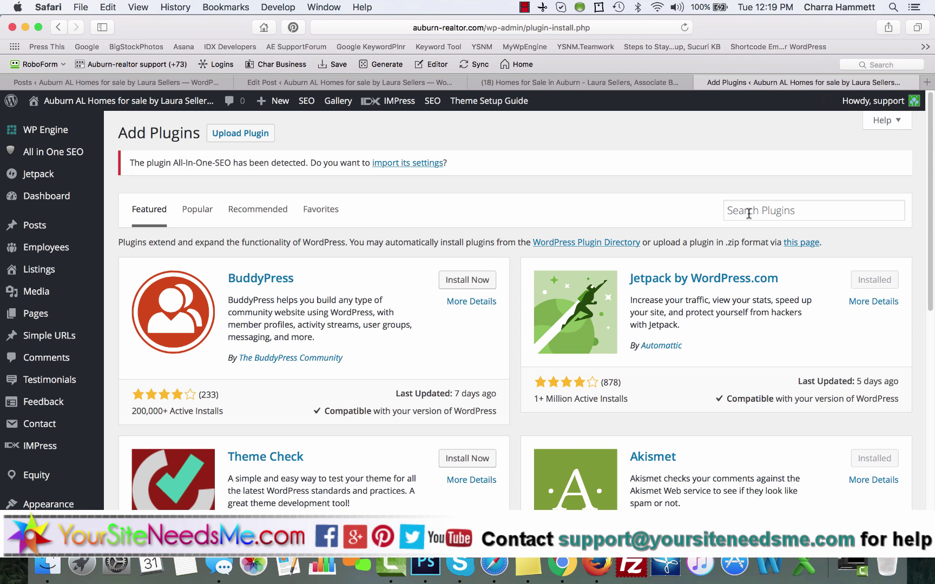
click(747, 215)
key(super+v)
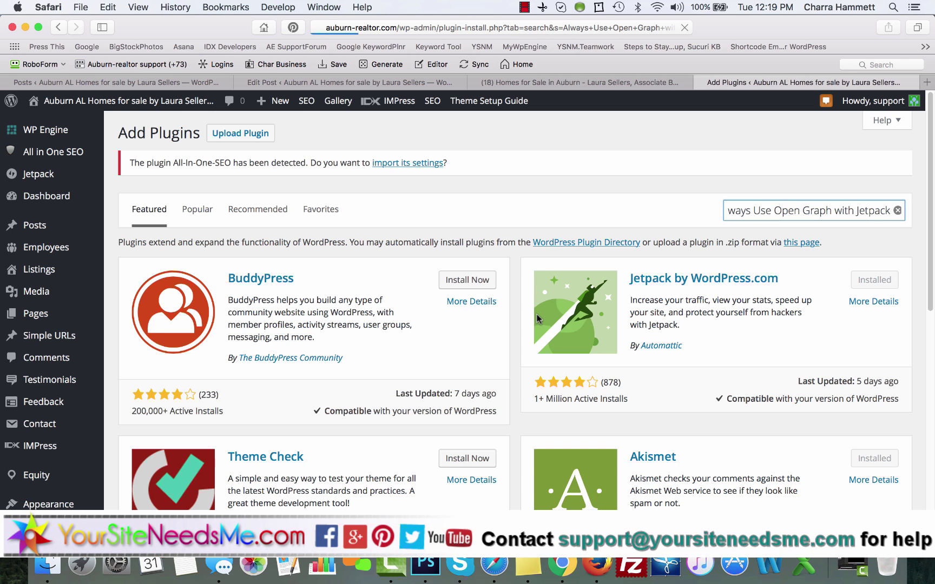